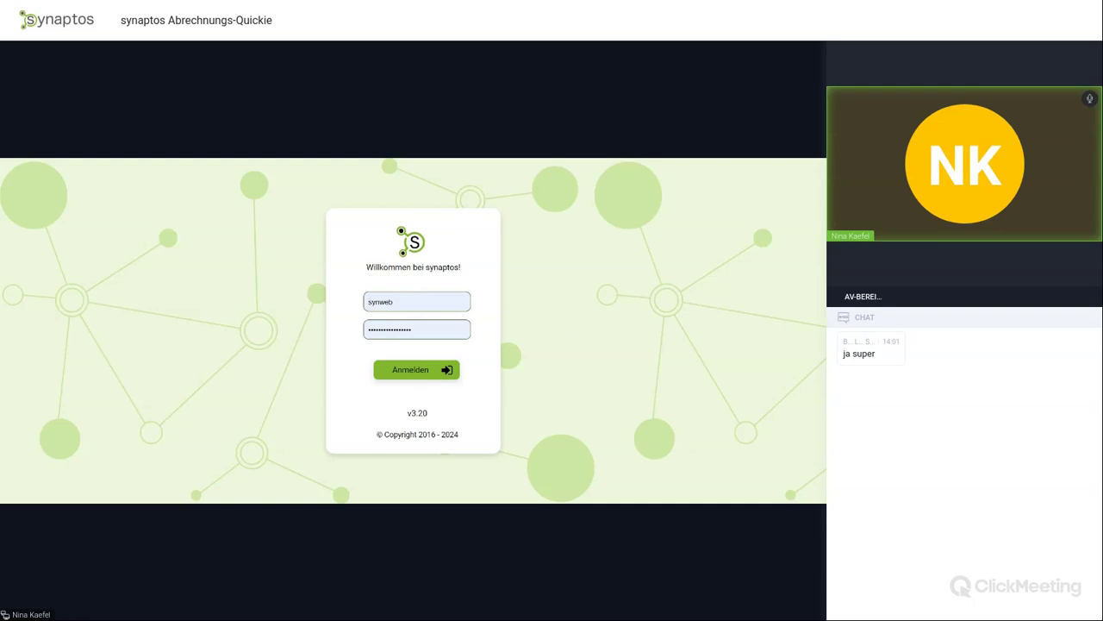
Sign in with the prefilled credentials and open the practice settings overview.
left_click(417, 370)
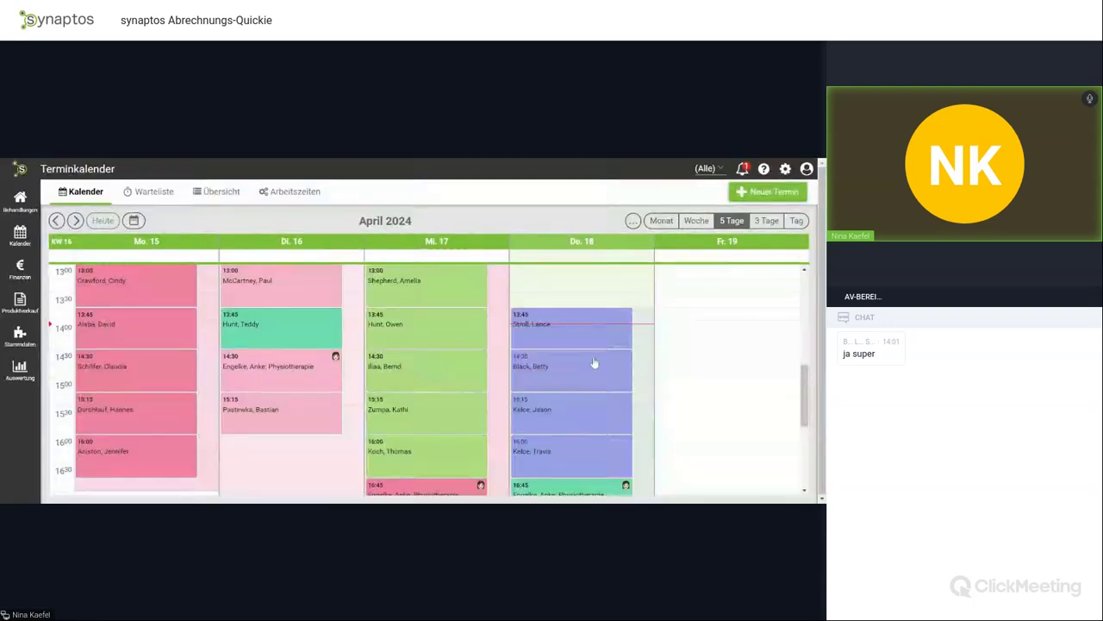
scroll(639, 366, "up", 3)
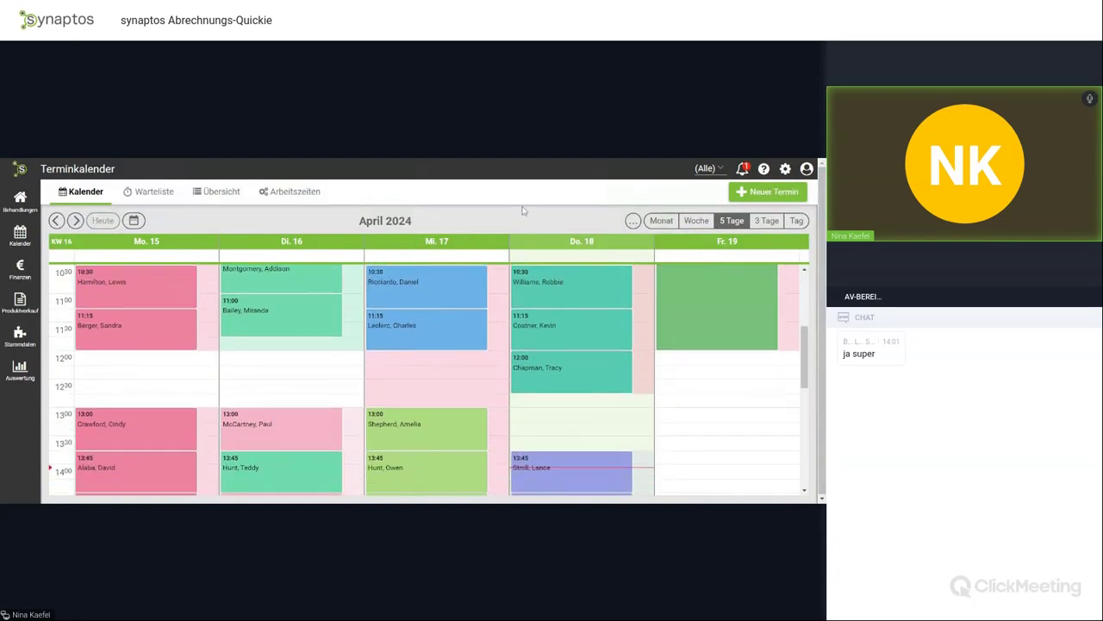
left_click(786, 170)
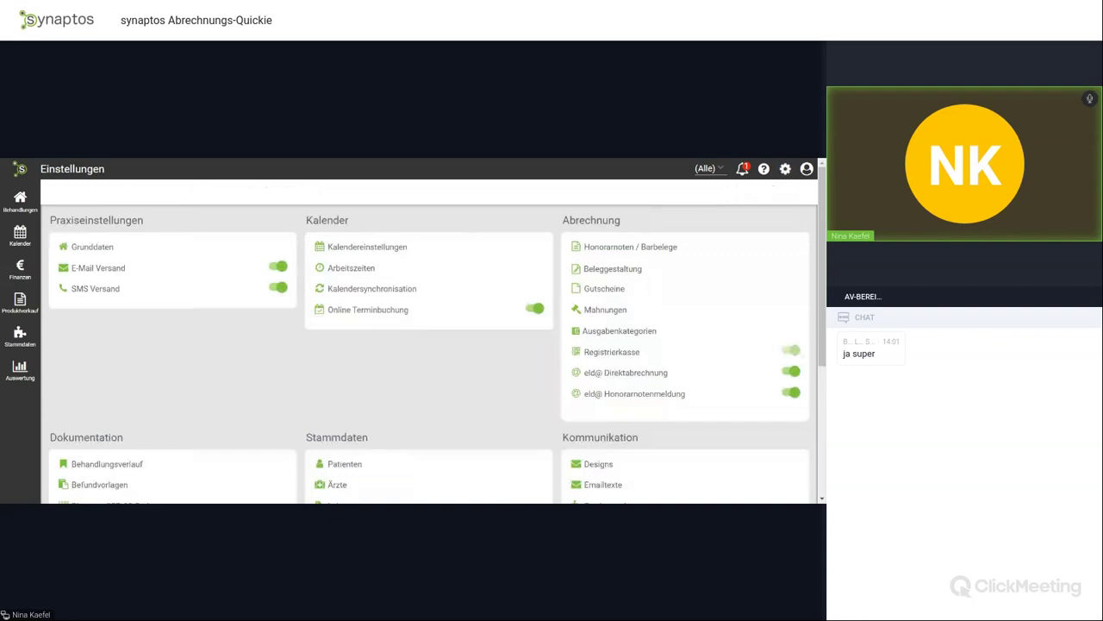
Open the Honorarnoten / Barbelege settings from the Abrechnung section.
double_click(650, 227)
left_click(666, 225)
scroll(665, 221, "down", 1)
scroll(694, 301, "up", 1)
left_click(615, 249)
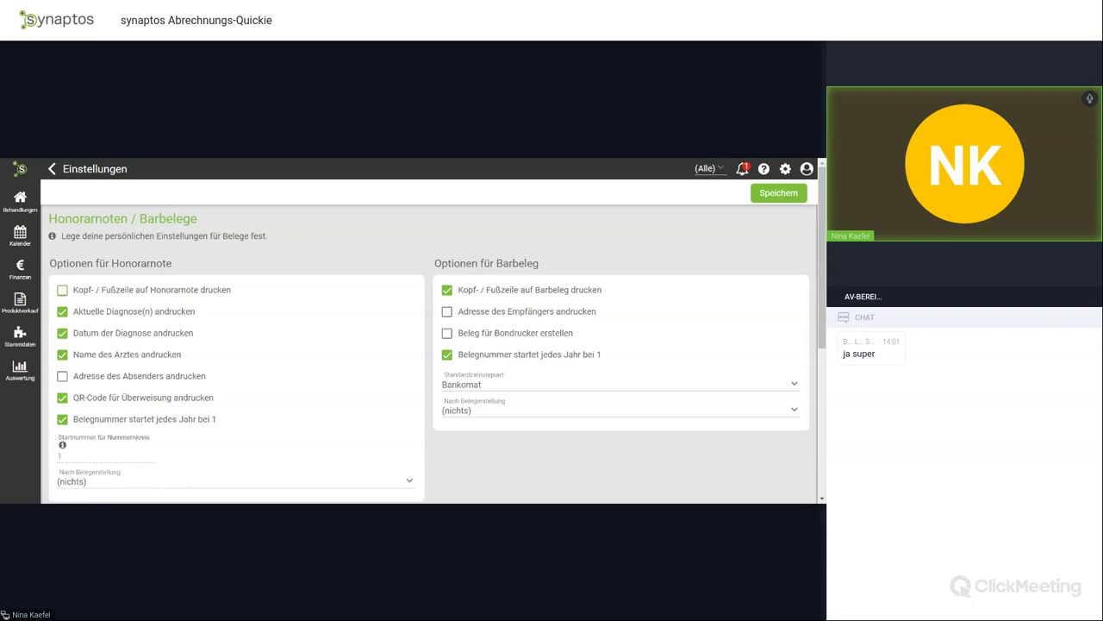
Examine the print and numbering options for Honorarnoten, including the note on the Startnummer für Nummernkreis.
left_click_drag(49, 263, 210, 262)
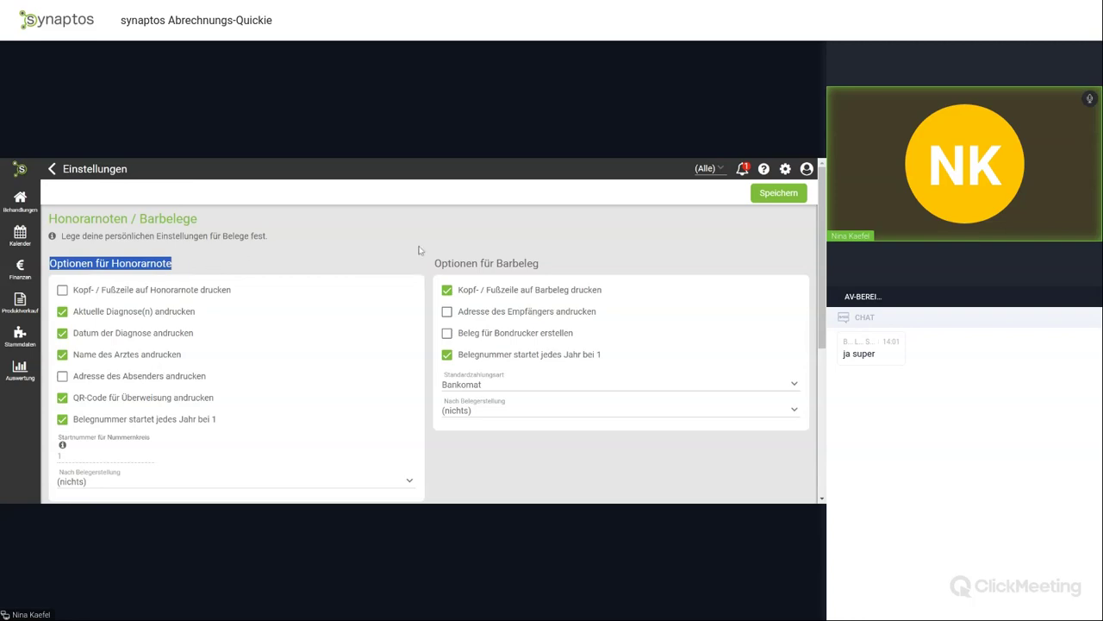
left_click_drag(433, 263, 557, 266)
left_click(287, 249)
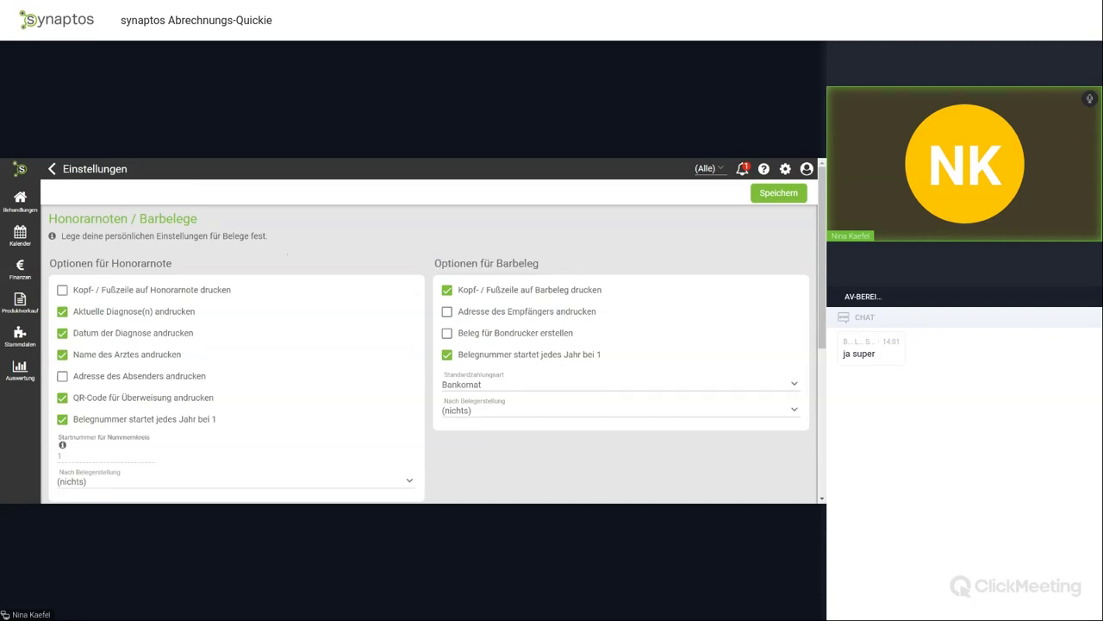
scroll(278, 266, "down", 2)
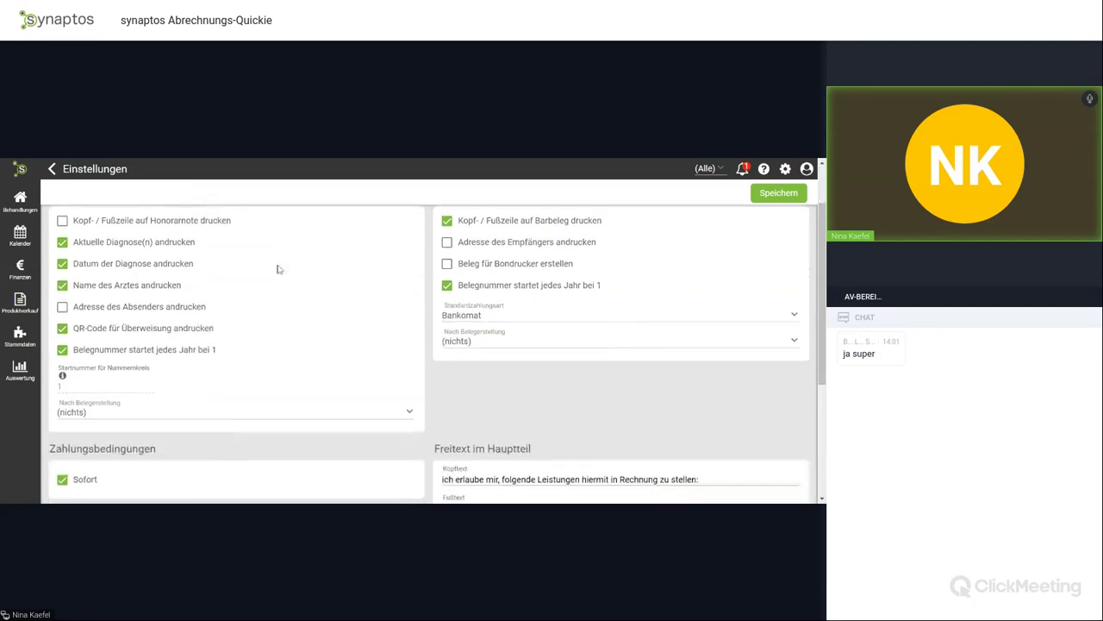
scroll(279, 266, "up", 2)
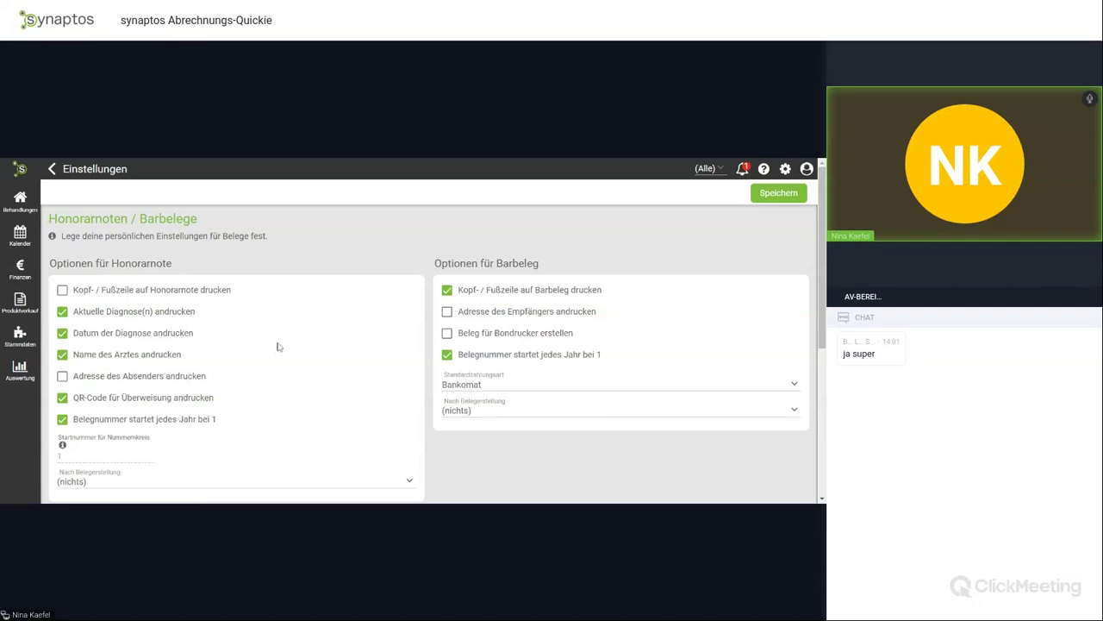
scroll(278, 347, "down", 1)
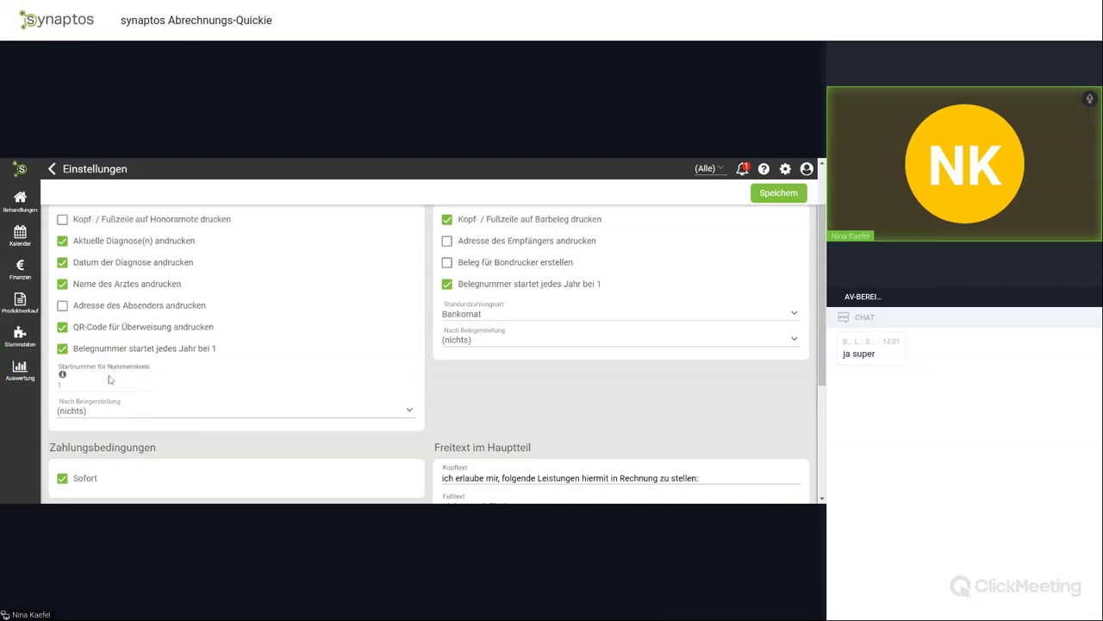
mouse_move(64, 379)
scroll(194, 381, "down", 1)
scroll(194, 381, "down", 2)
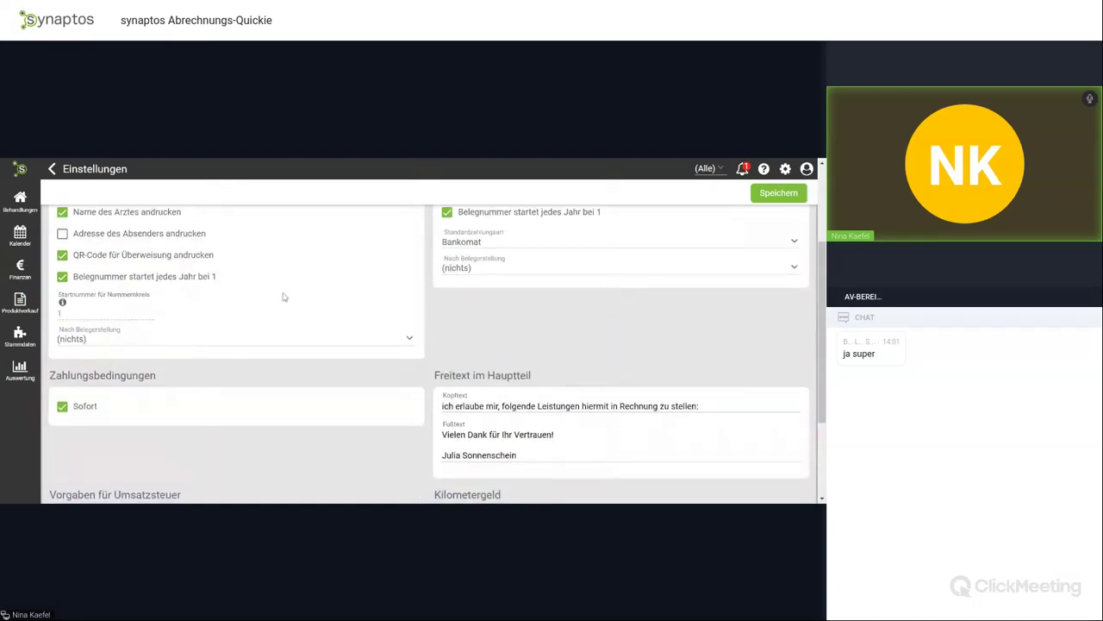
Inspect the Nach Belegerstellung choices for Honorarnoten and the Zahlungsbedingungen section.
left_click(390, 344)
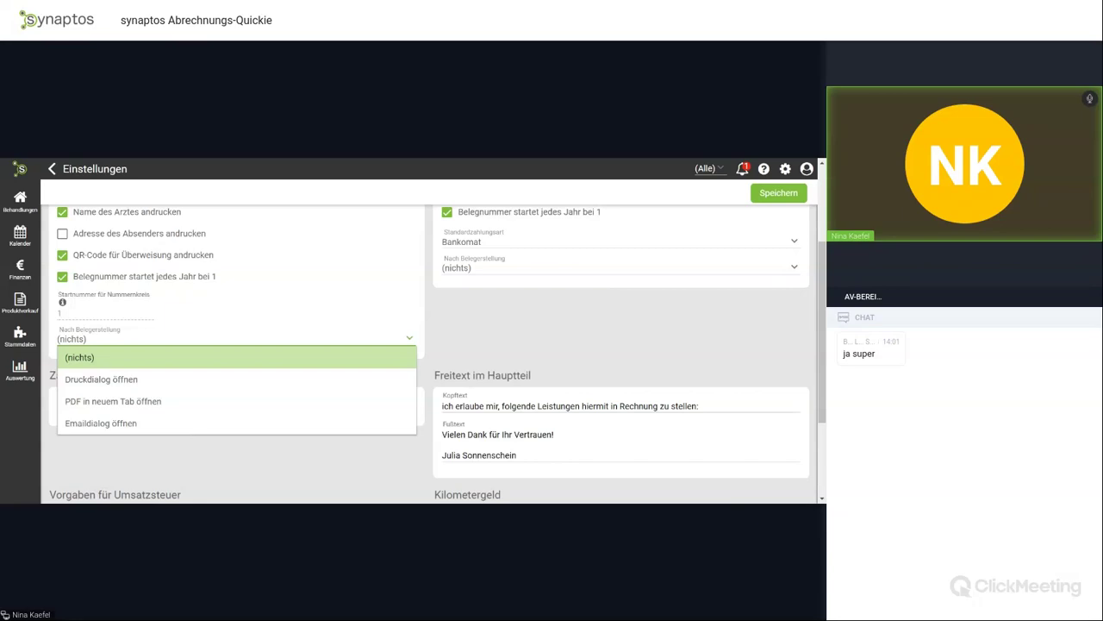
left_click(392, 345)
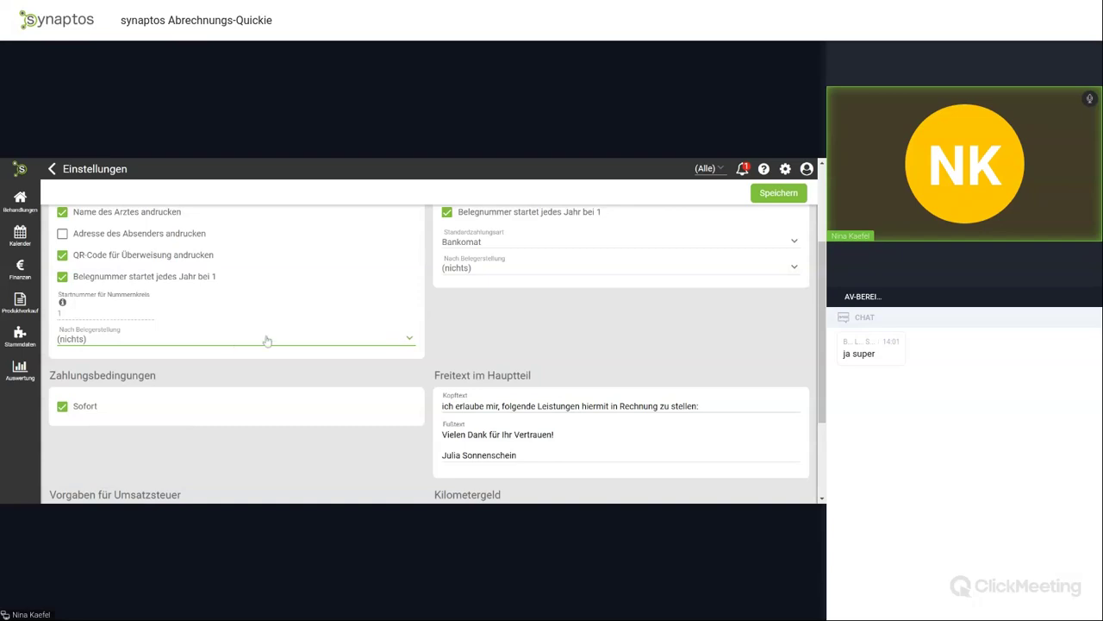
left_click_drag(49, 375, 171, 386)
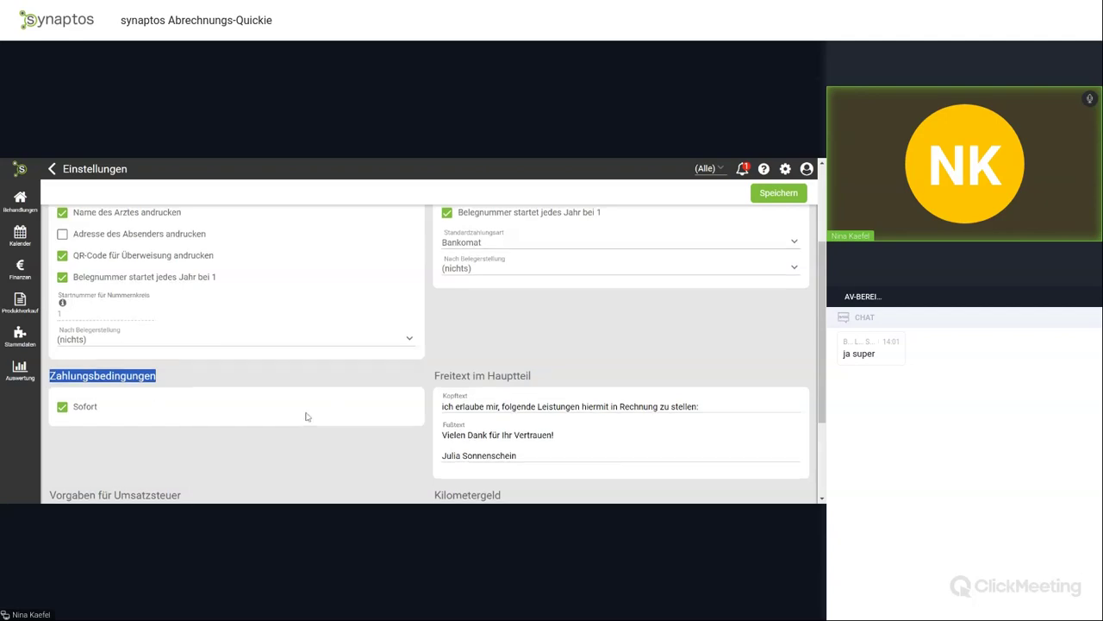
scroll(306, 417, "up", 3)
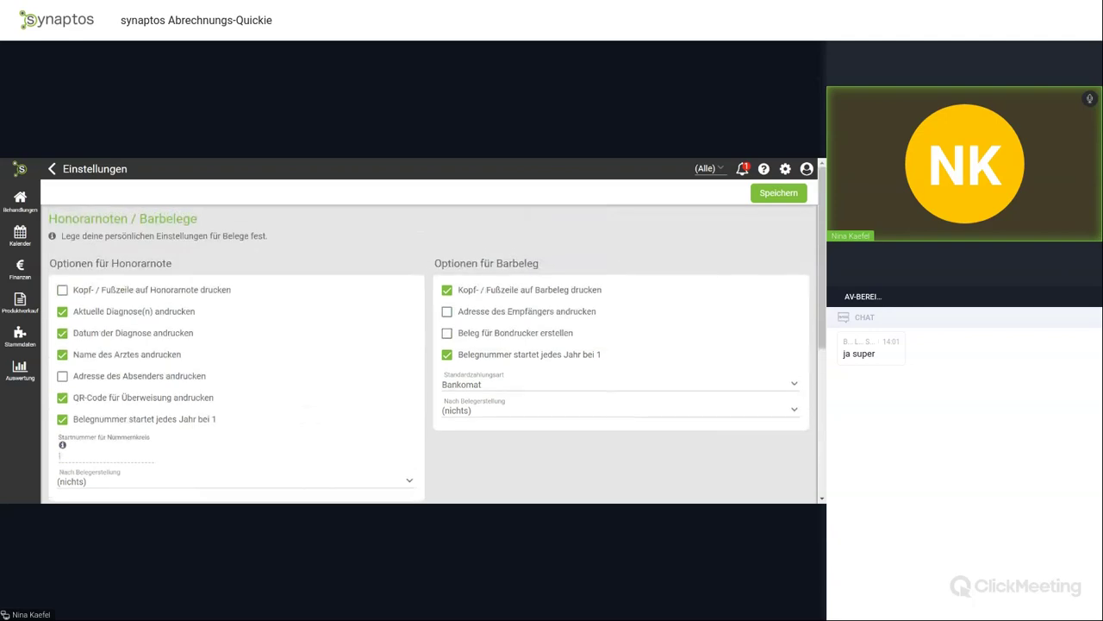
Review the Barbeleg options, including the Bondrucker setting and the choices for Standardzahlungsart and Nach Belegerstellung.
triple_click(548, 263)
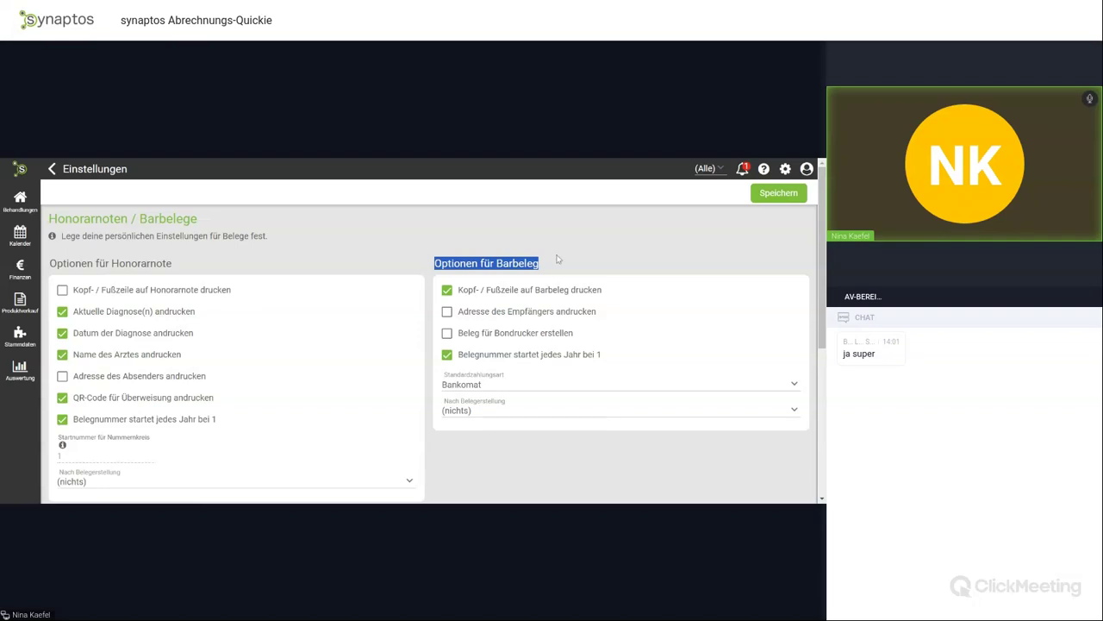
left_click(450, 335)
left_click(450, 334)
scroll(672, 359, "down", 1)
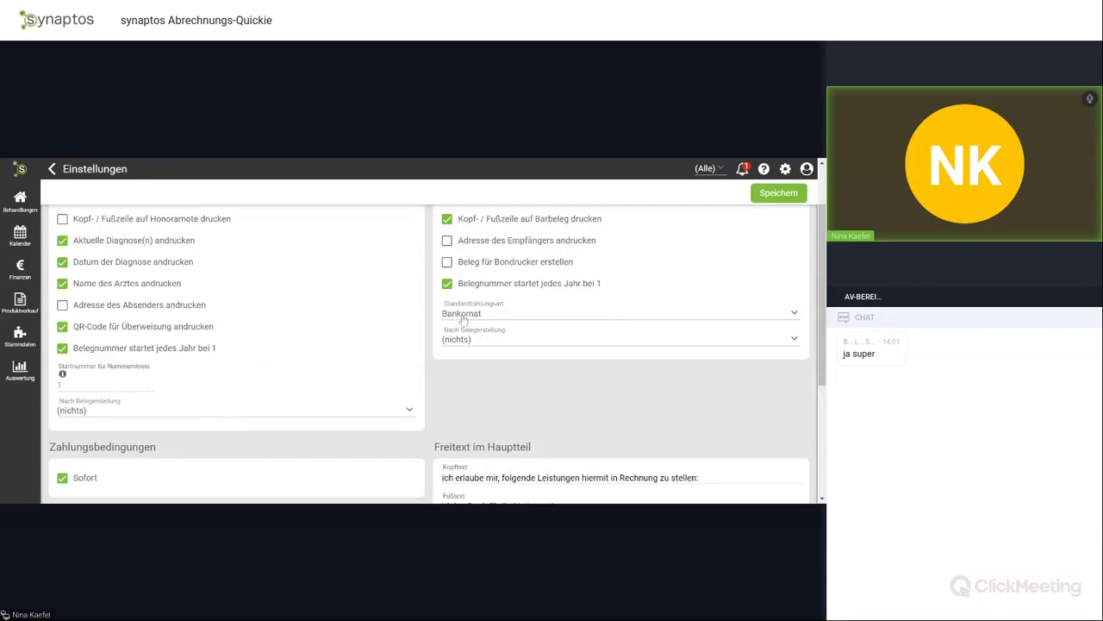
left_click(762, 317)
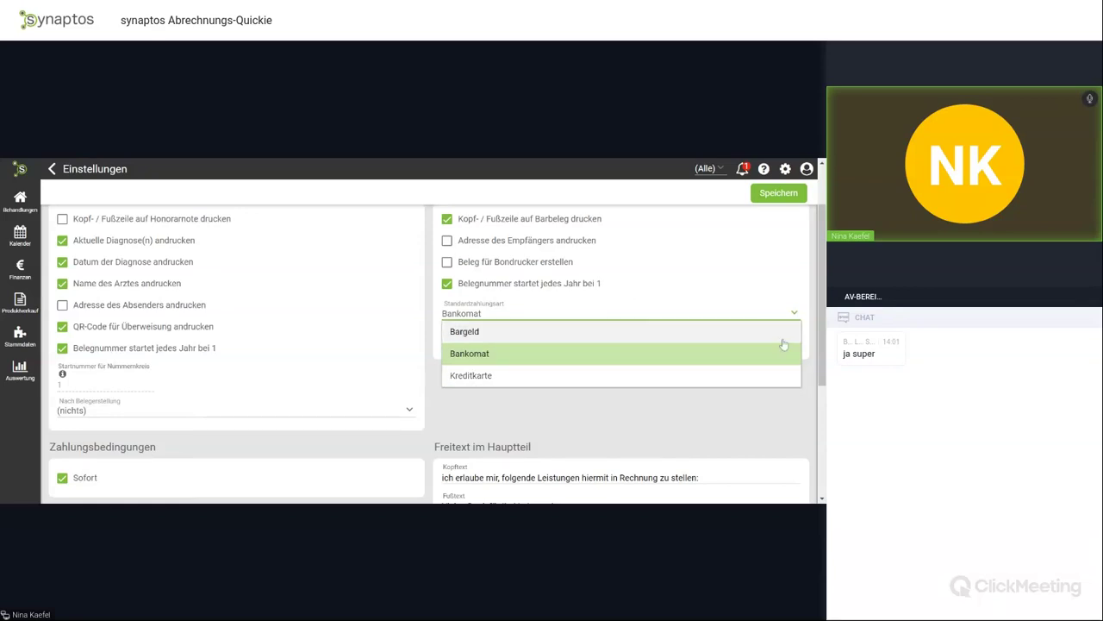
left_click(795, 314)
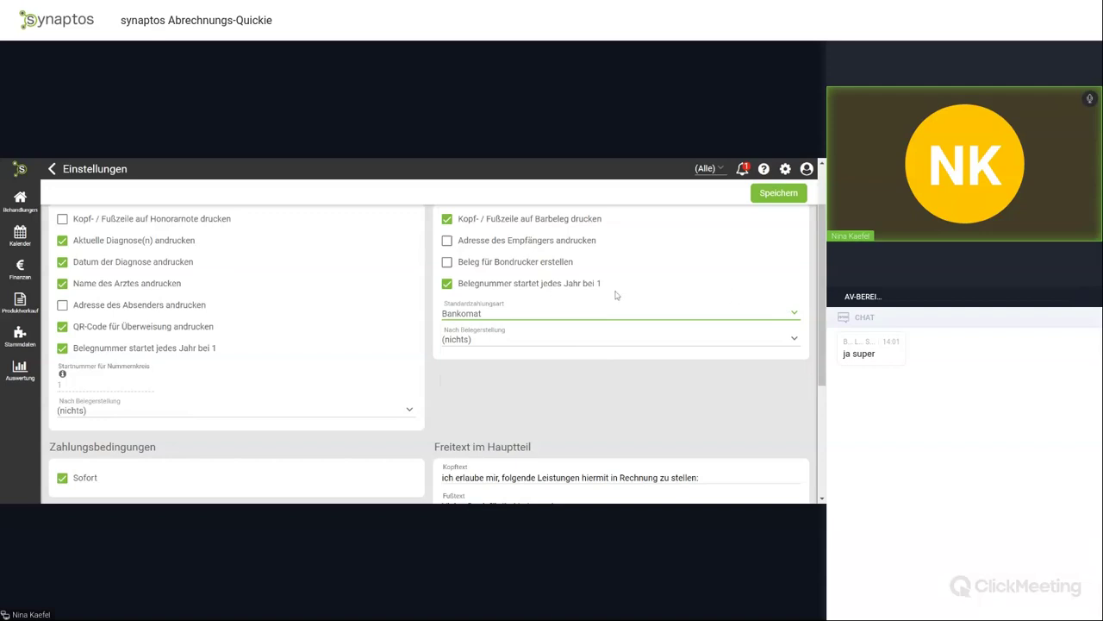
left_click(674, 348)
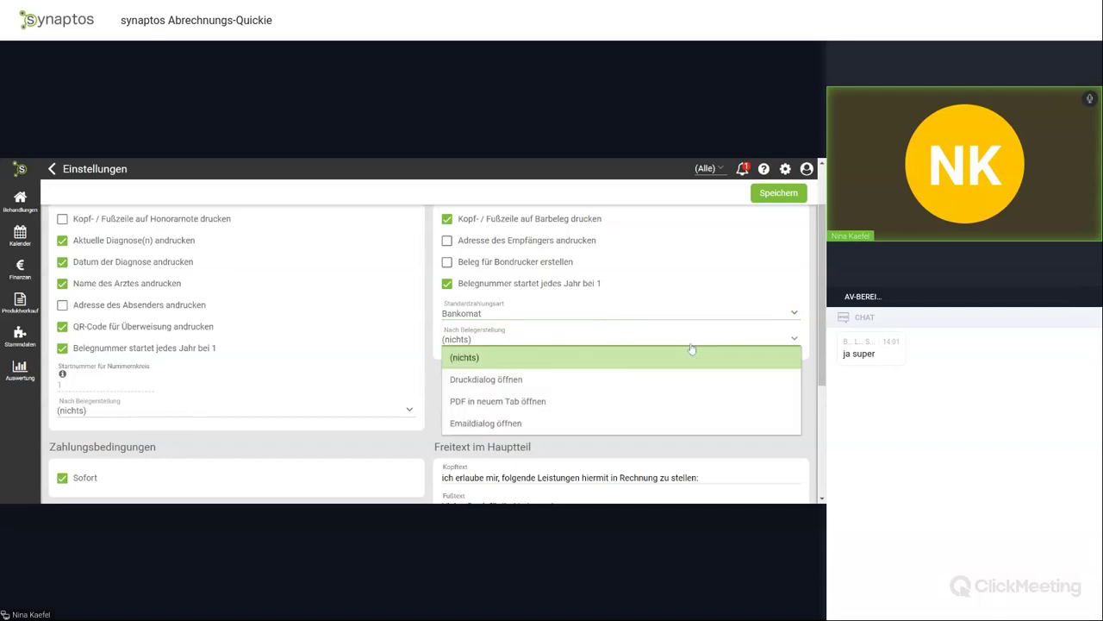
left_click(793, 342)
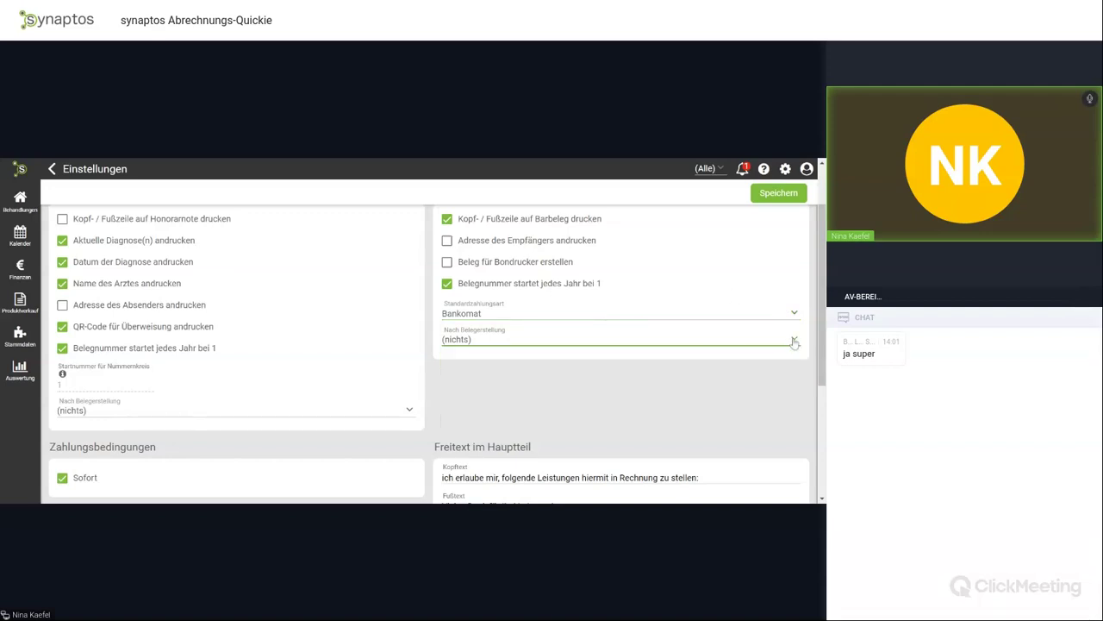
Examine the Freitext im Hauptteil section and the Besonderer USt. % choices under Vorgaben für Umsatzsteuer.
scroll(667, 355, "down", 2)
scroll(673, 351, "down", 1)
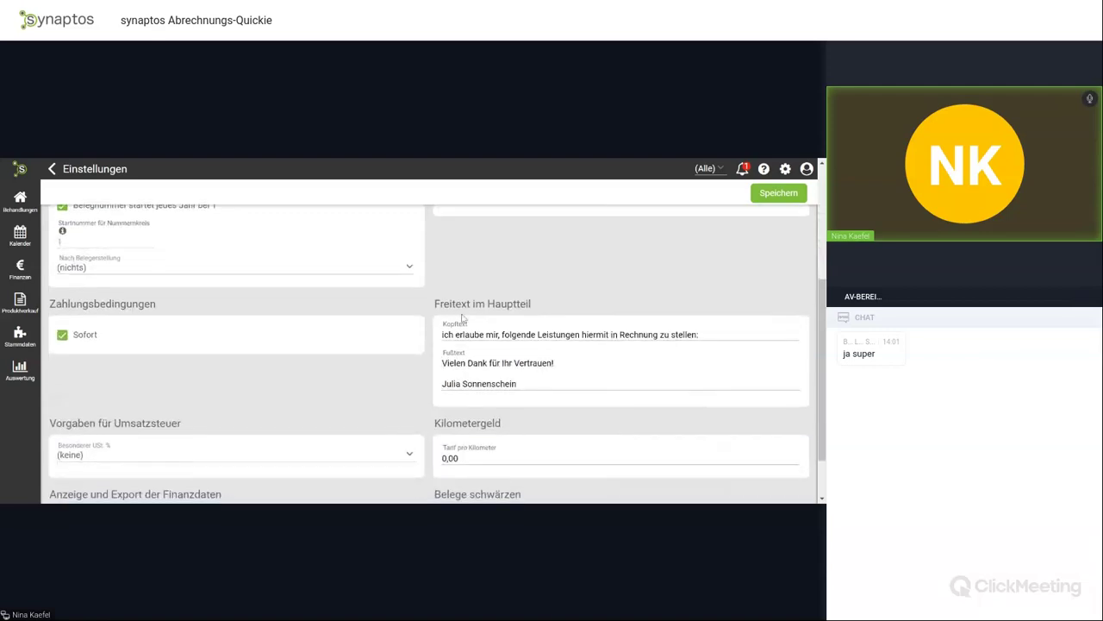
left_click_drag(435, 304, 561, 308)
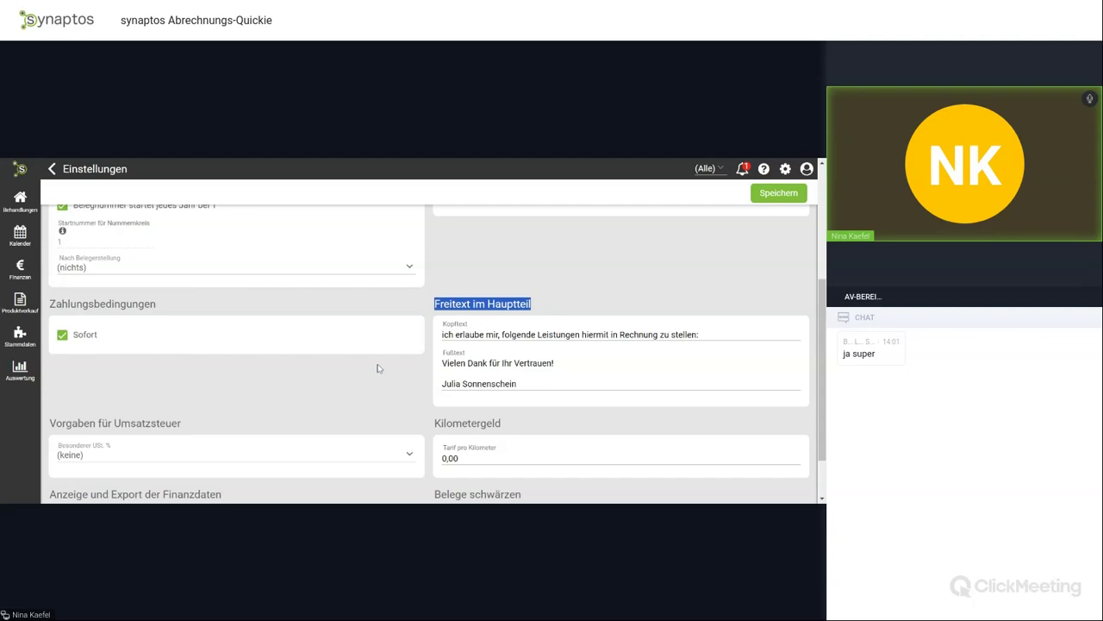
scroll(371, 385, "down", 1)
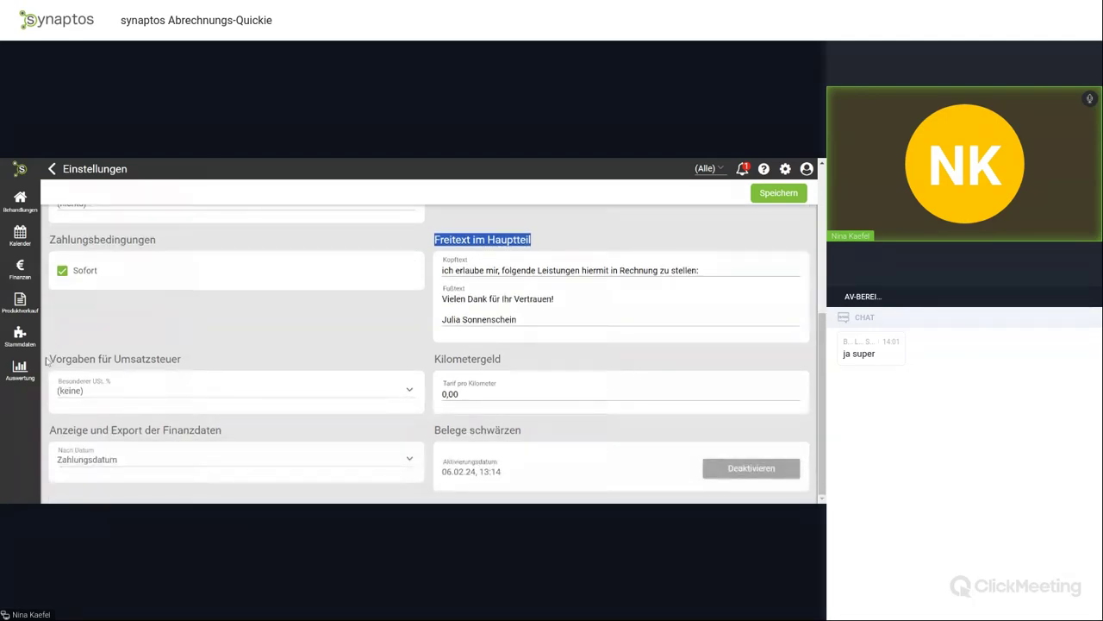
left_click(409, 395)
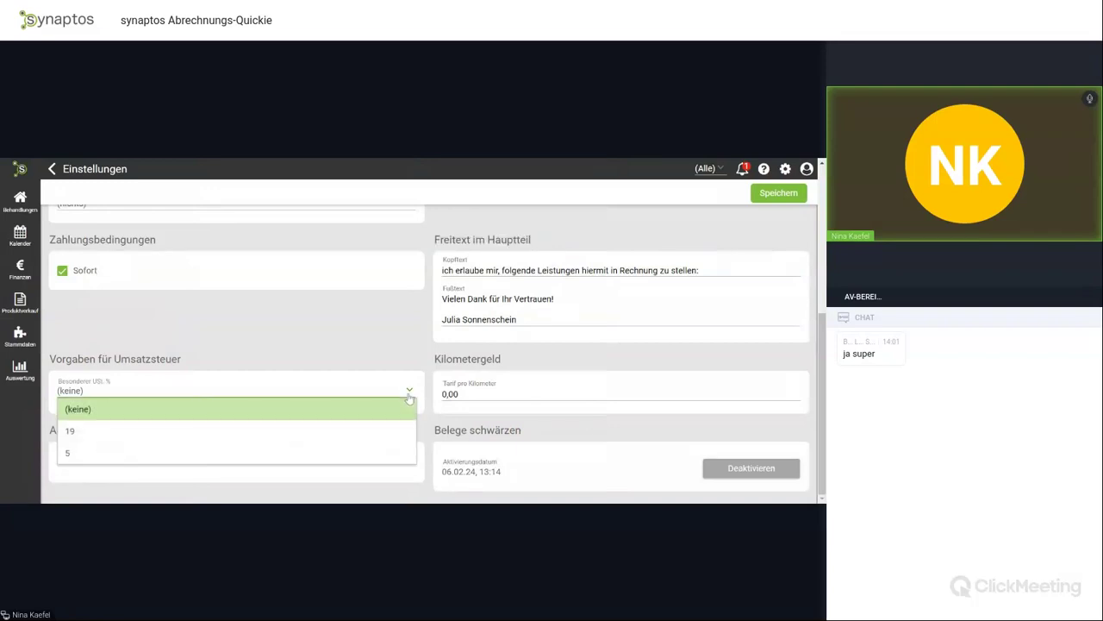
left_click(405, 405)
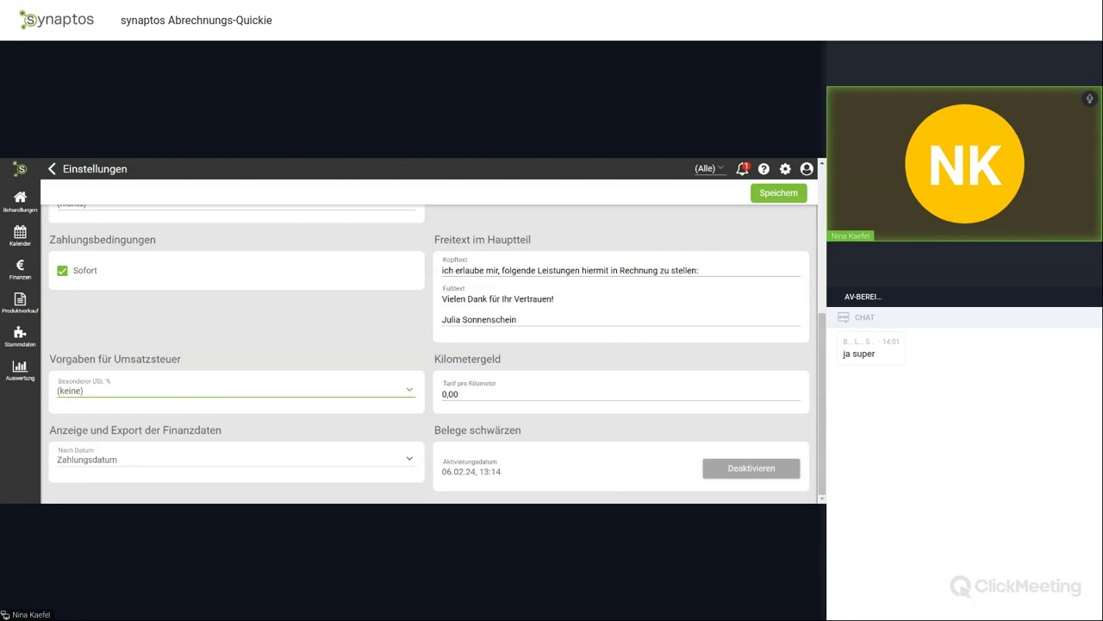
scroll(552, 353, "up", 1)
scroll(509, 350, "down", 1)
Inspect the date choices under Anzeige und Export der Finanzdaten and the Belege schwärzen section.
left_click_drag(49, 431, 246, 438)
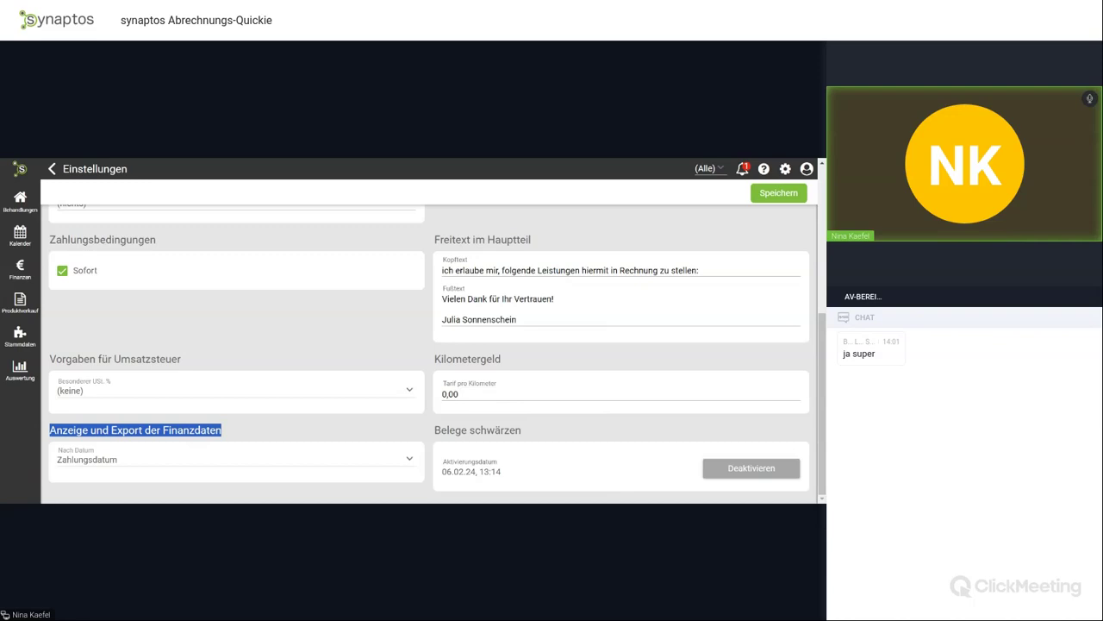
left_click(392, 465)
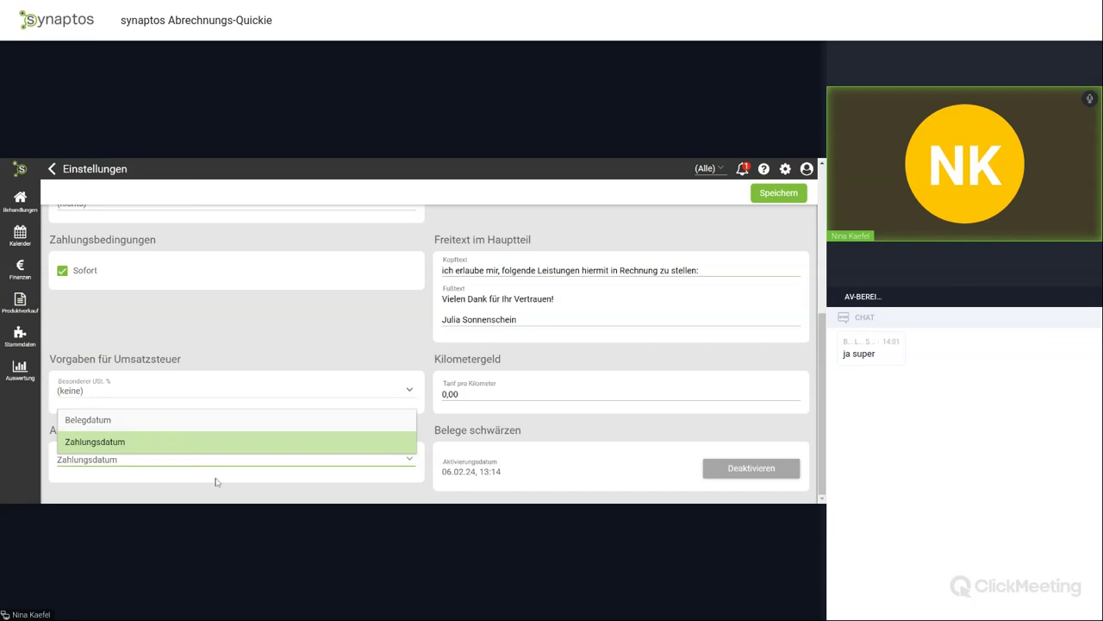
left_click(428, 424)
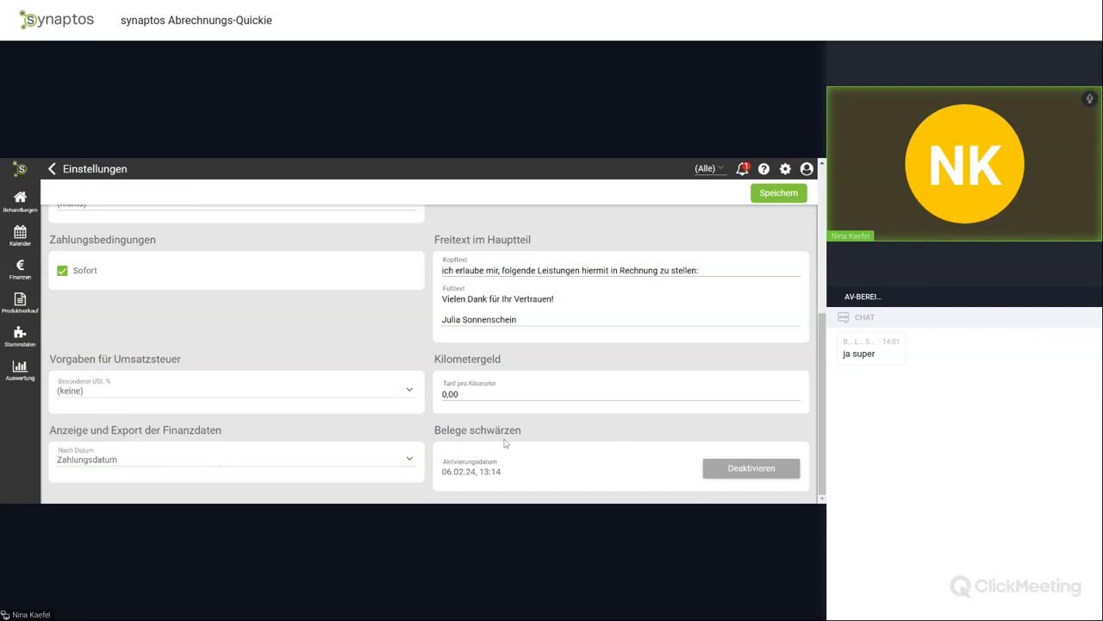
left_click_drag(436, 430, 544, 434)
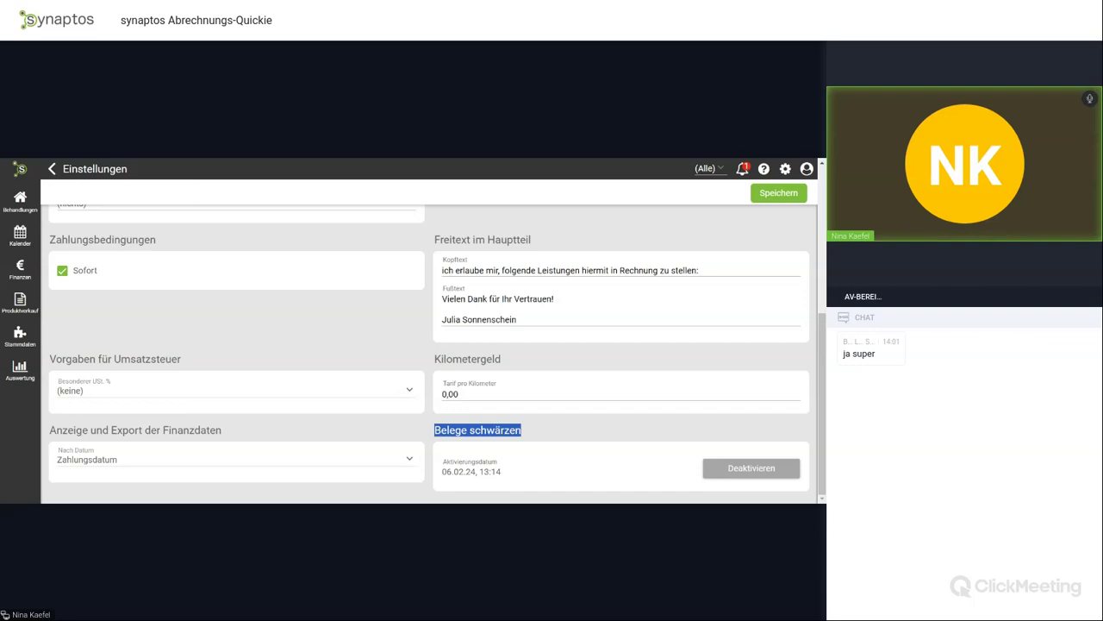
Save the Honorarnoten / Barbelege settings and open the Beleggestaltung page, dismissing the notification.
scroll(431, 345, "up", 10)
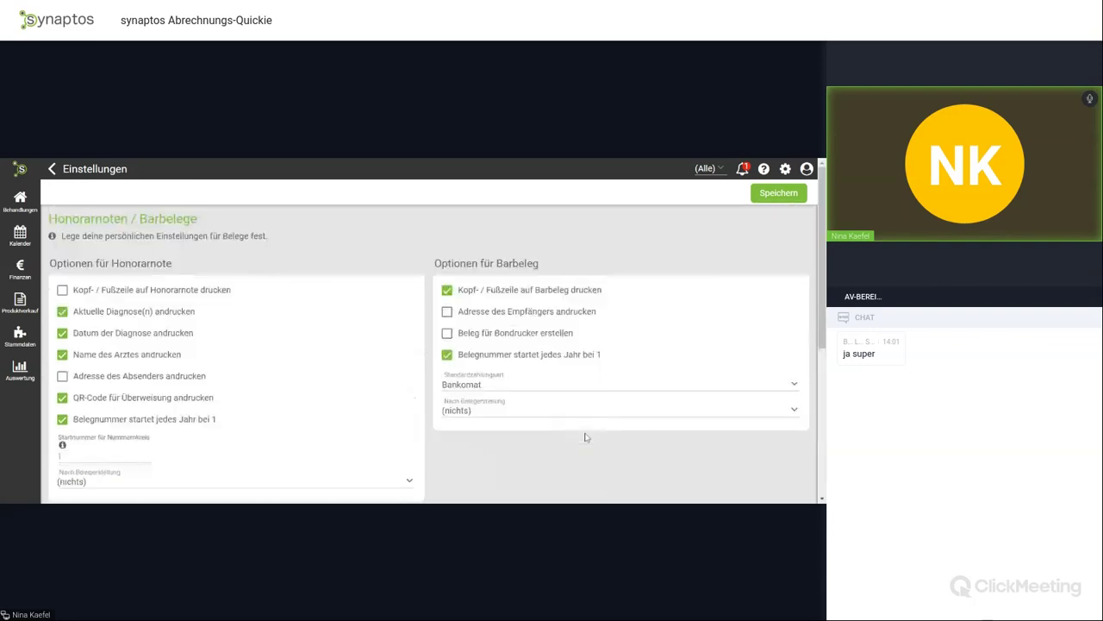
left_click(778, 192)
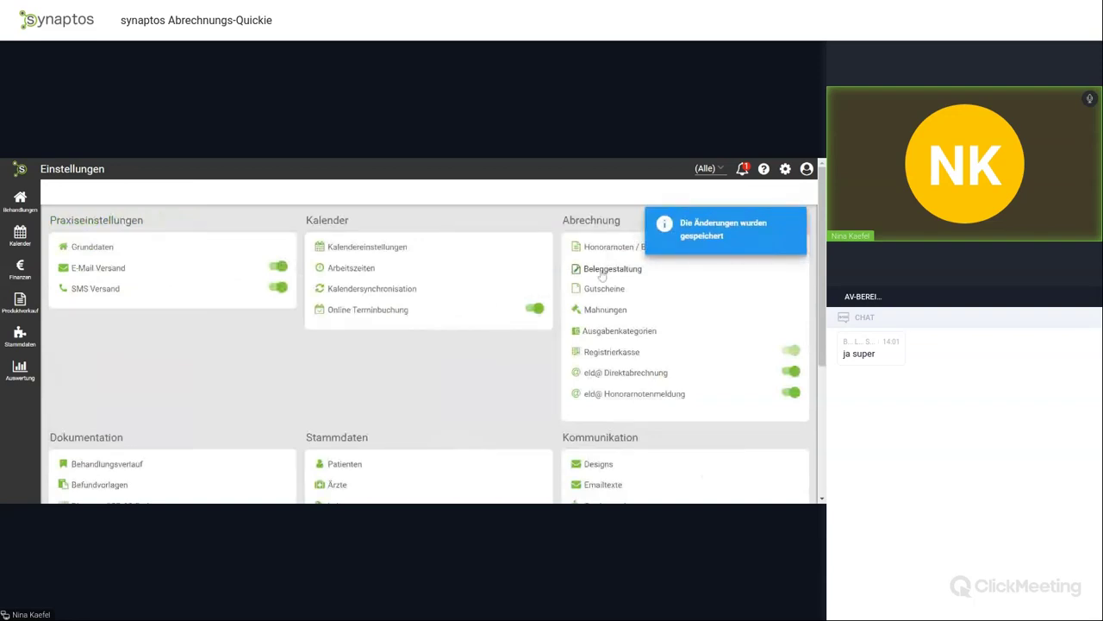
left_click(622, 271)
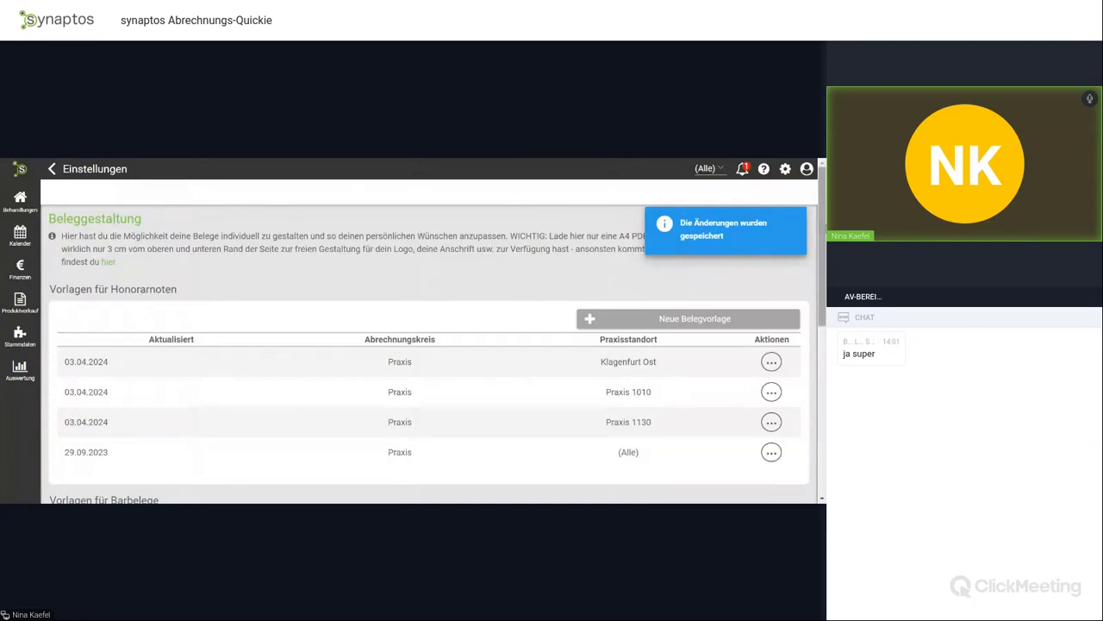
left_click(799, 218)
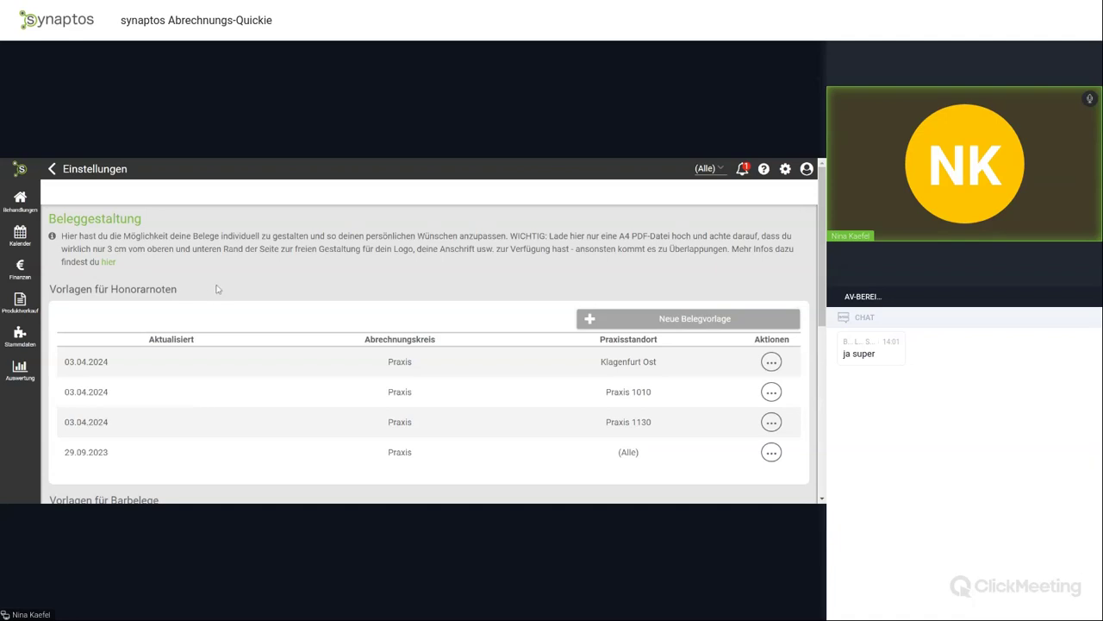
Review the template lists for Honorarnoten, Barbelege and terminliche Ausdrucke on the Beleggestaltung page.
scroll(266, 265, "down", 3)
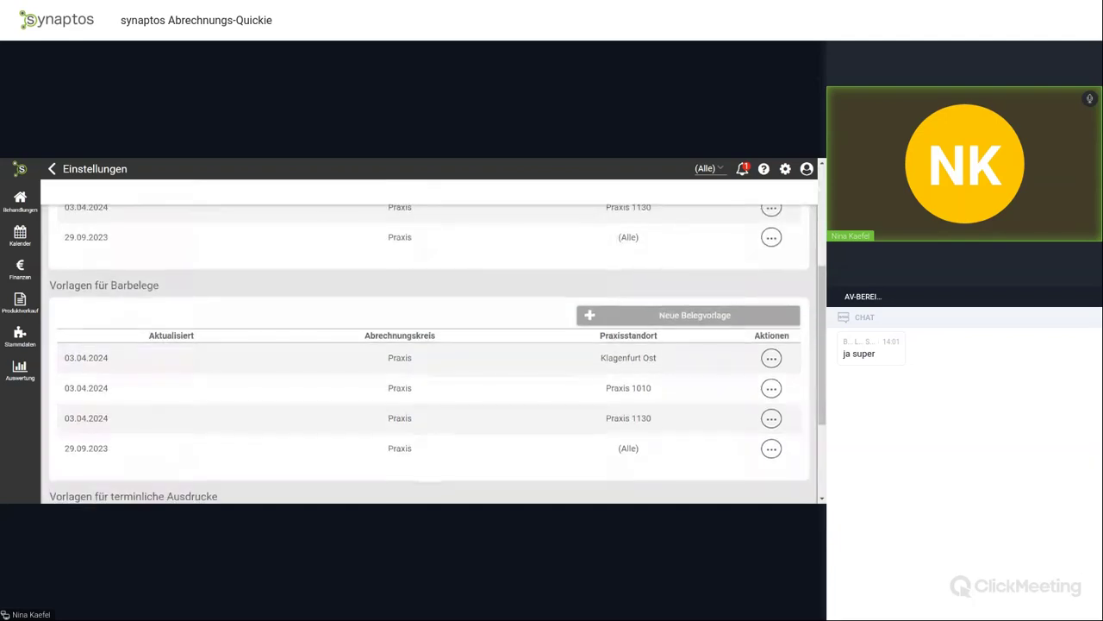
scroll(215, 286, "down", 2)
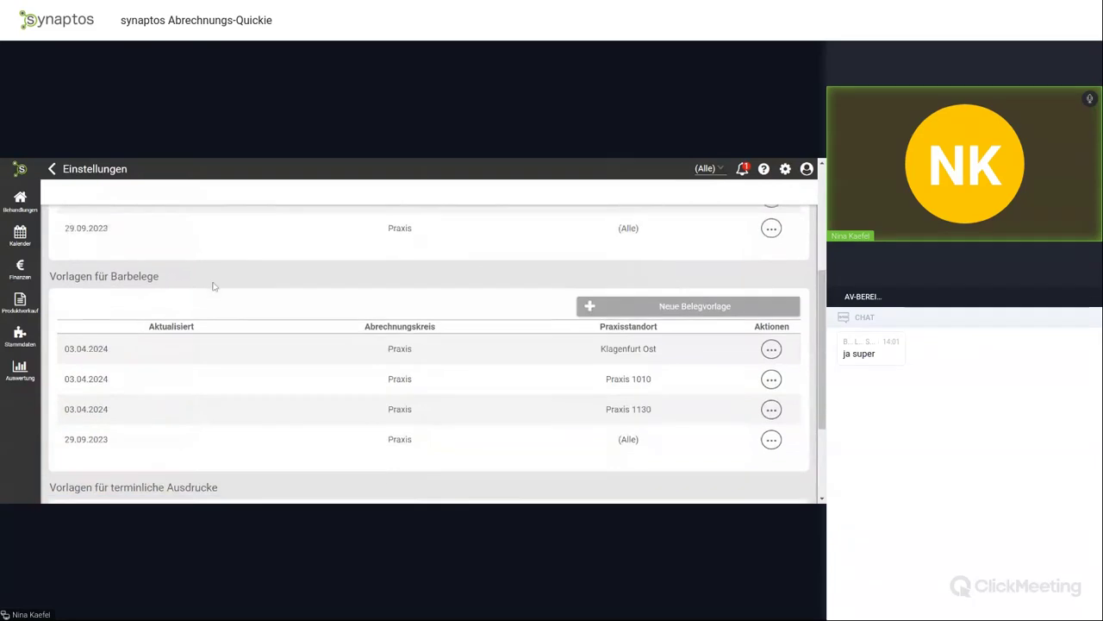
scroll(215, 286, "down", 2)
scroll(255, 389, "down", 1)
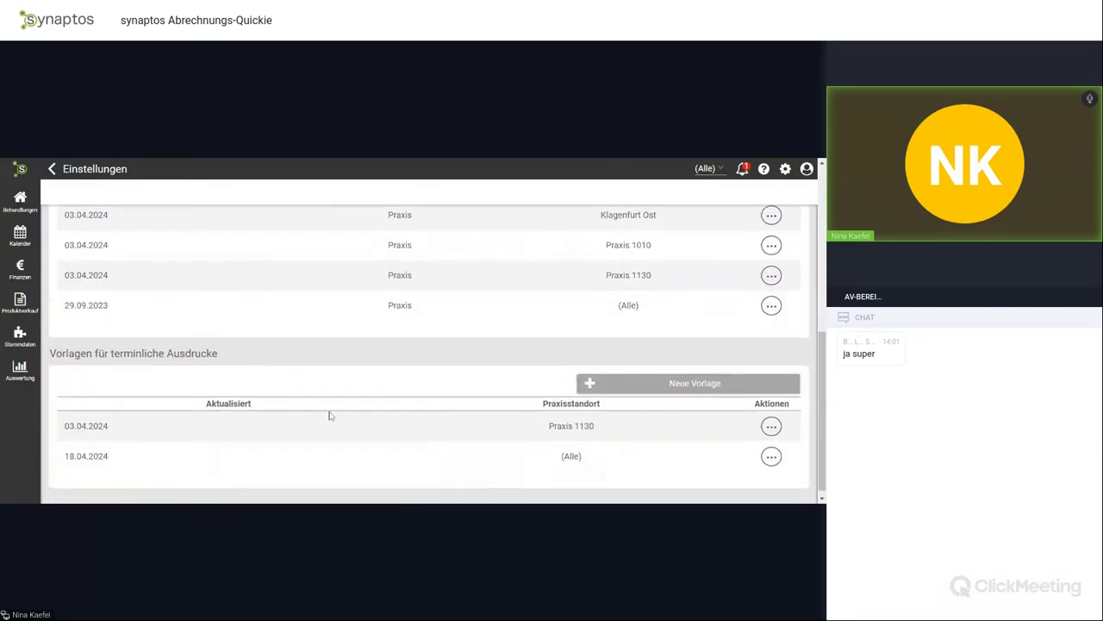
scroll(328, 416, "up", 5)
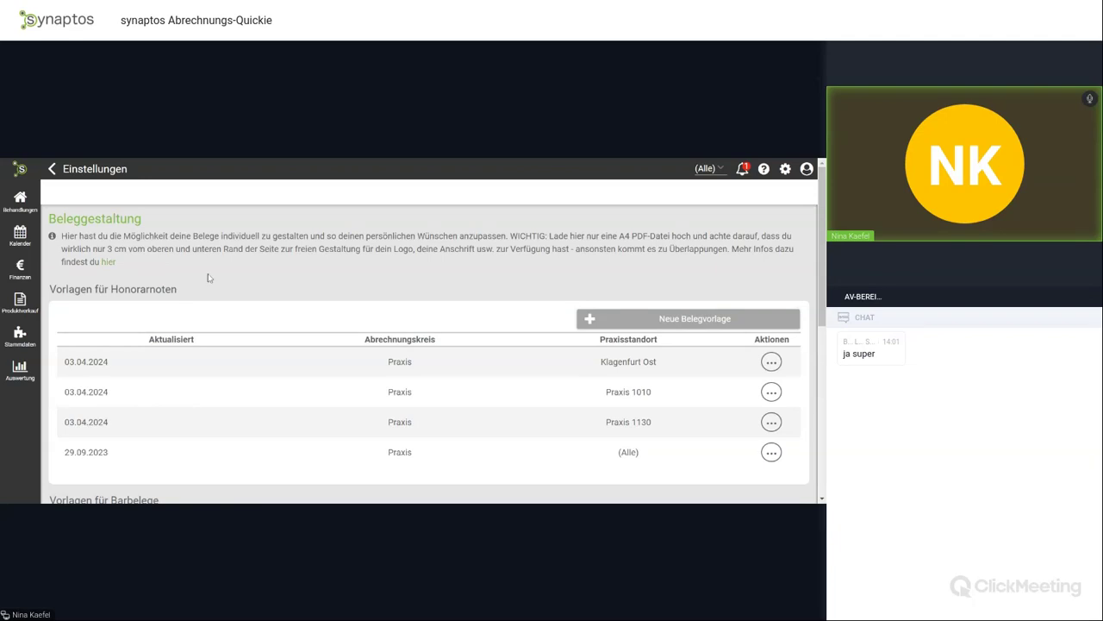
scroll(207, 277, "down", 1)
scroll(207, 276, "down", 1)
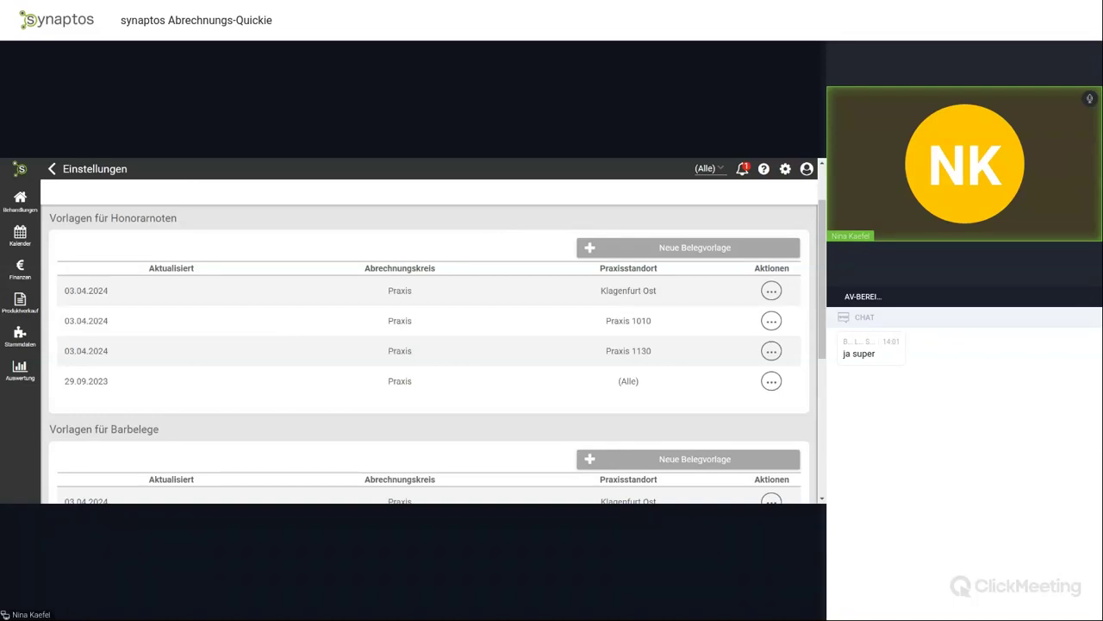
Switch the active practice location to Klagenfurt Süd and set it back to (Alle).
left_click(717, 170)
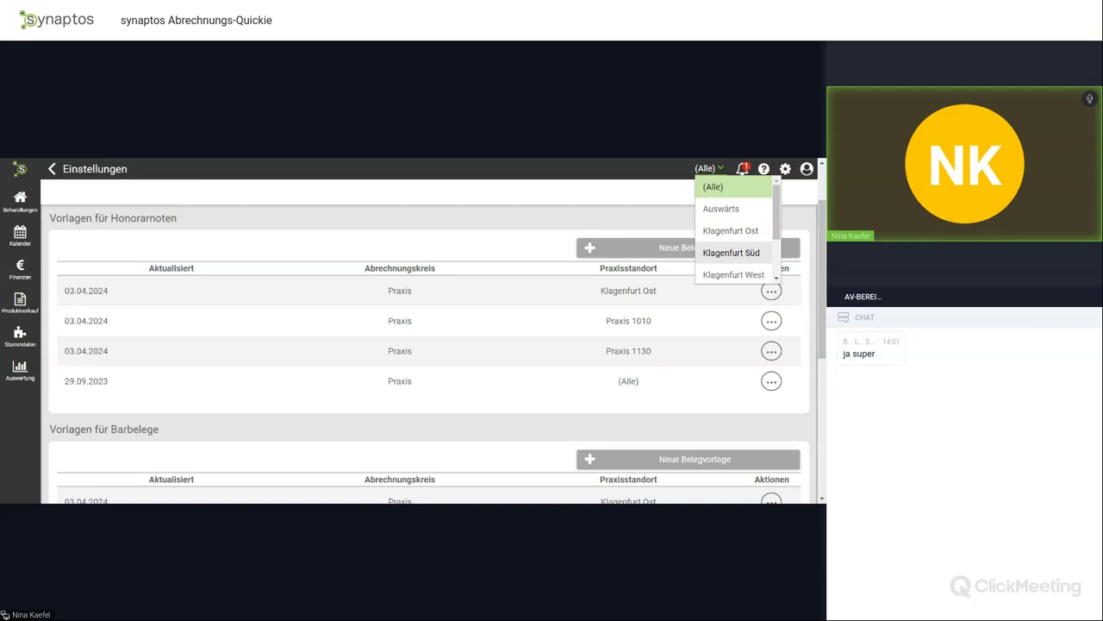
left_click(724, 256)
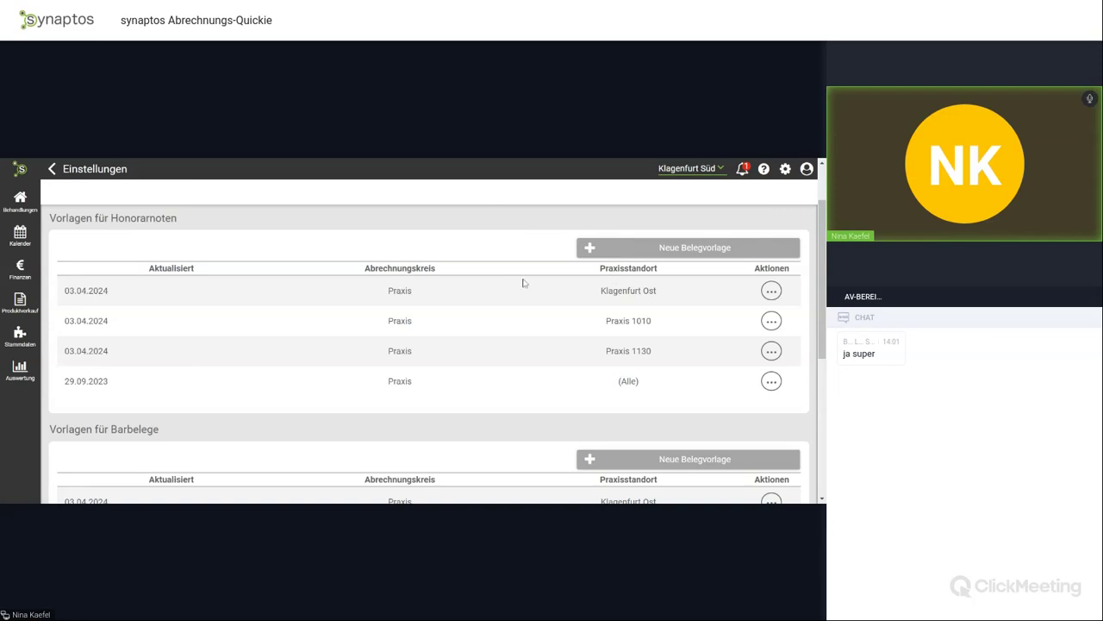
left_click(714, 169)
left_click(705, 183)
Check the Gültigkeit and Gutscheinstartnummer fields in the Gutscheine settings and return to the settings overview without saving.
left_click(52, 169)
scroll(590, 296, "up", 1)
scroll(590, 295, "up", 1)
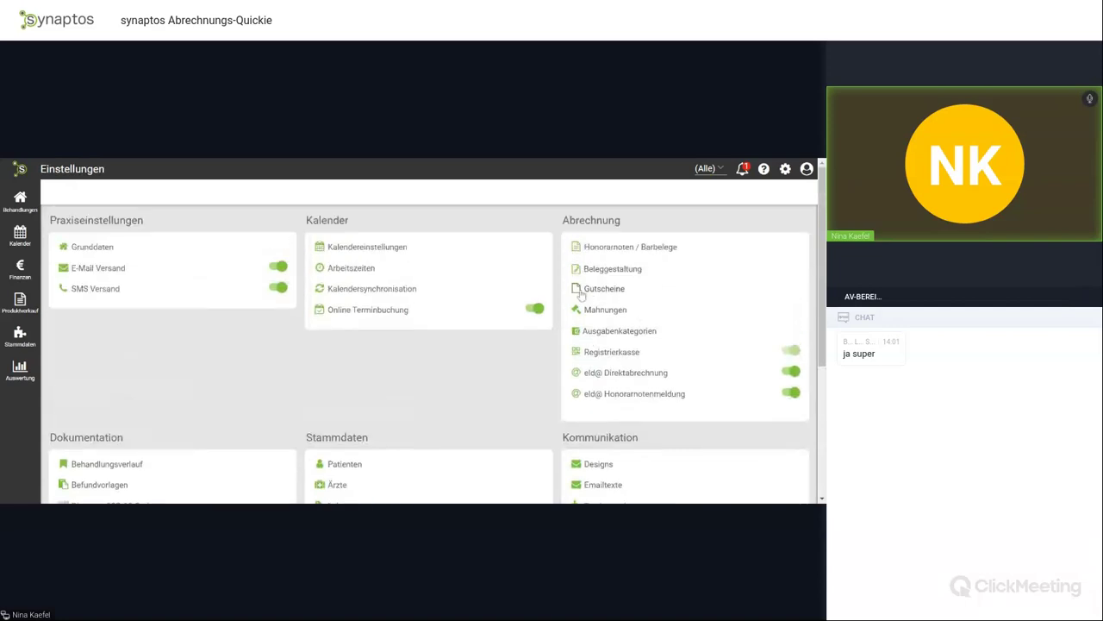
left_click(608, 293)
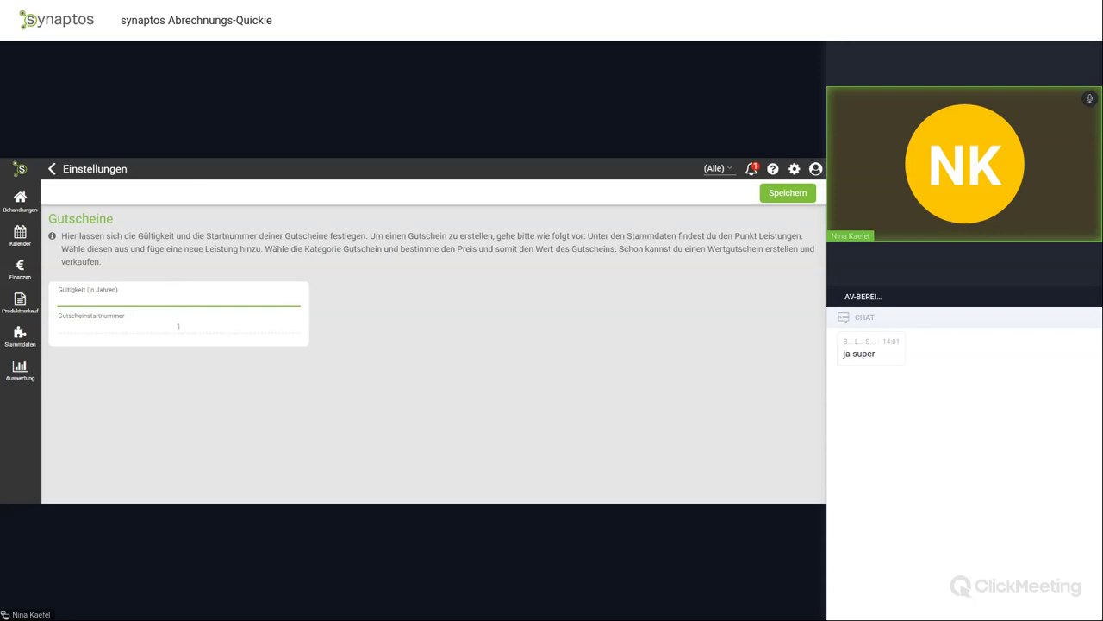
left_click(179, 300)
left_click(52, 169)
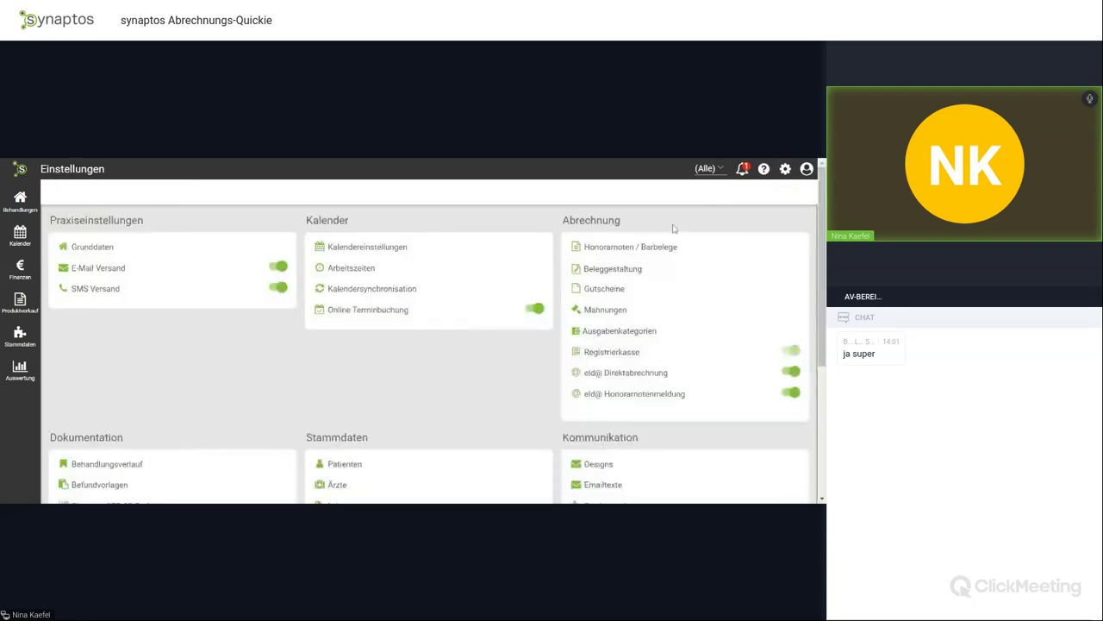
Review the placeholders, Zahlungserinnerung and the texts for the three Mahnung levels in the Mahnungen settings, and return to the overview.
left_click(604, 309)
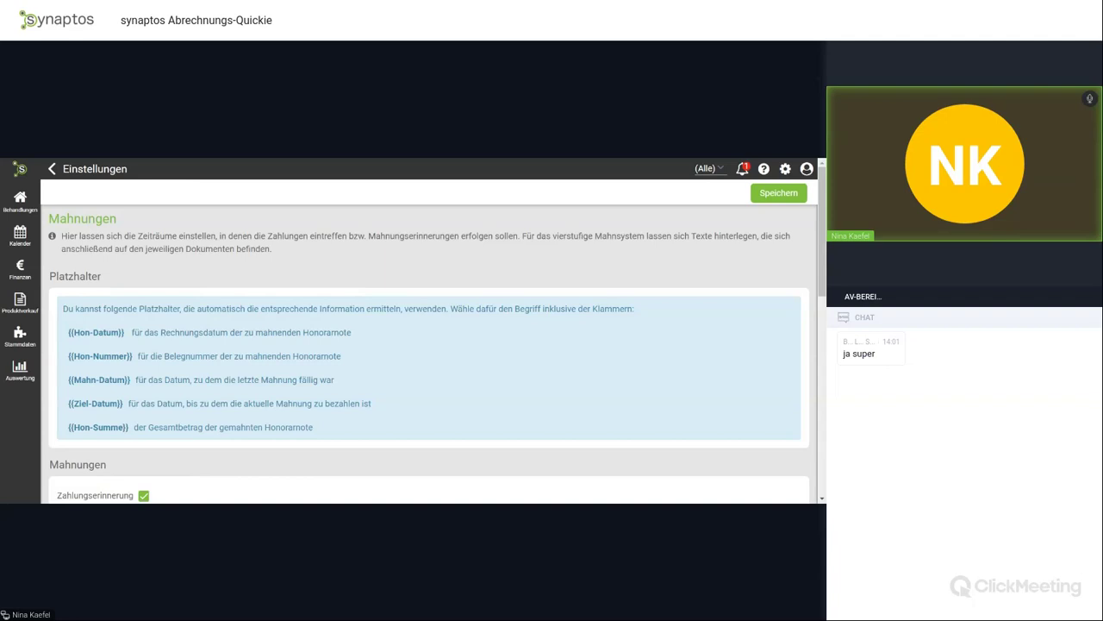
scroll(255, 342, "down", 1)
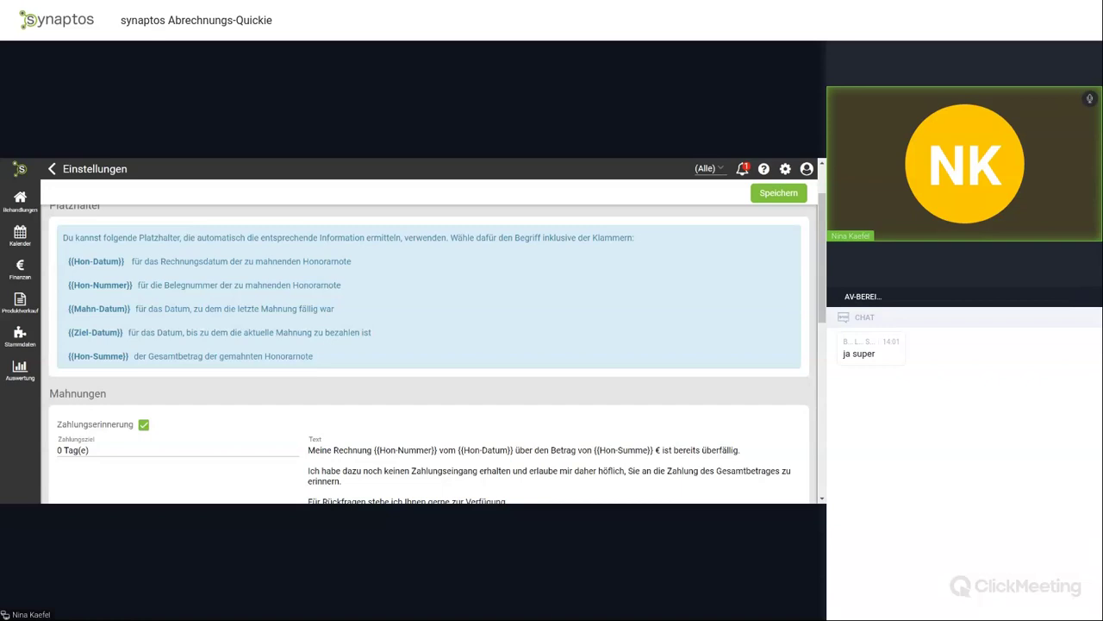
scroll(414, 312, "down", 2)
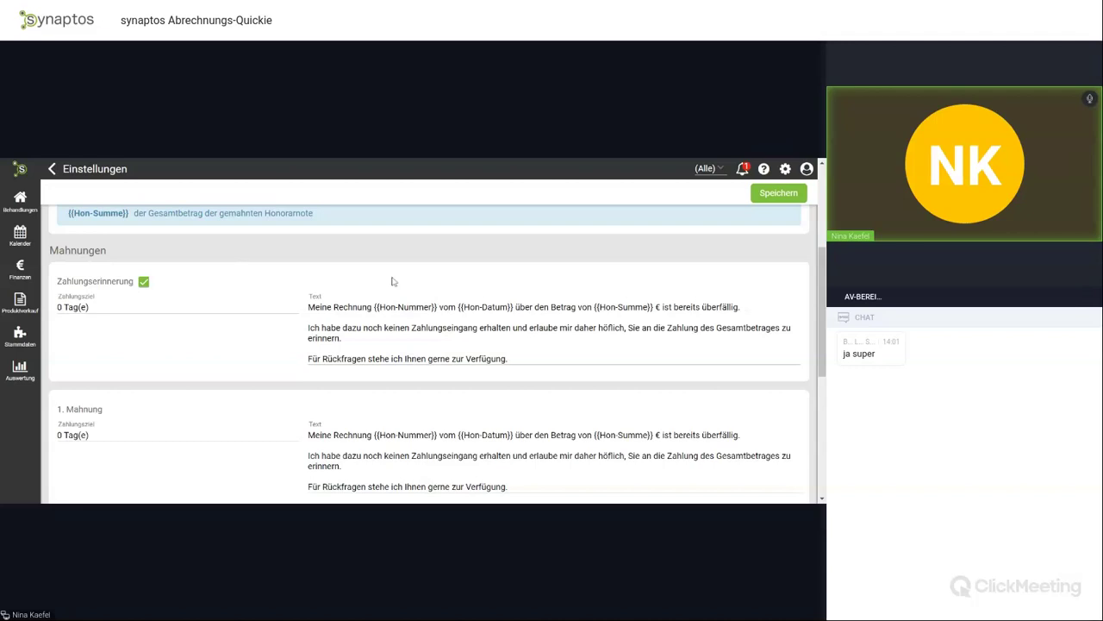
scroll(332, 241, "down", 1)
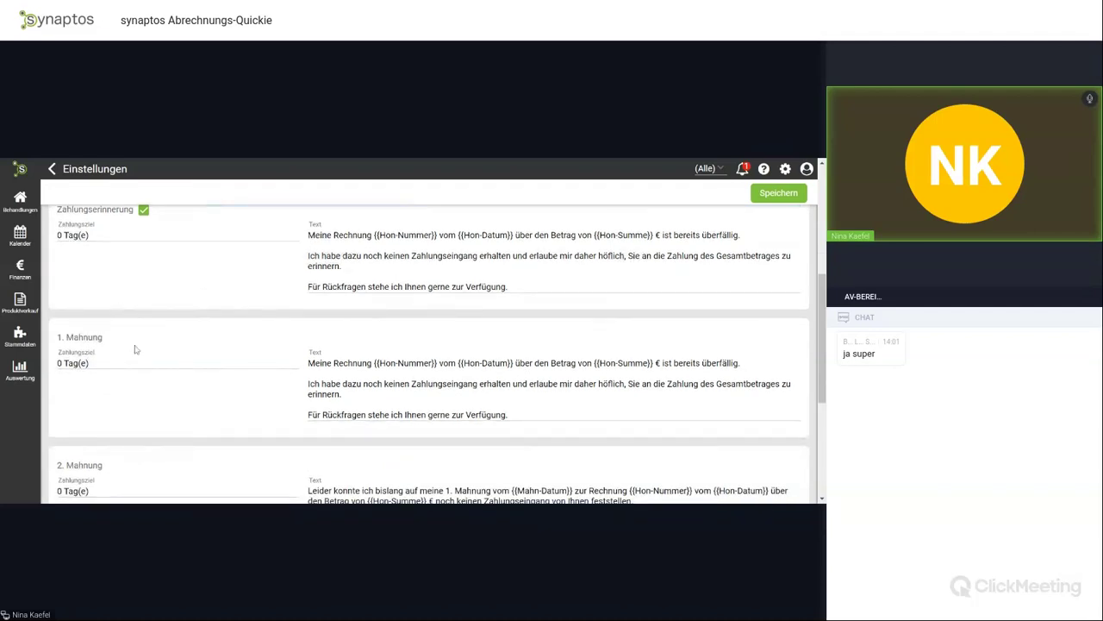
scroll(183, 321, "down", 1)
scroll(180, 321, "down", 1)
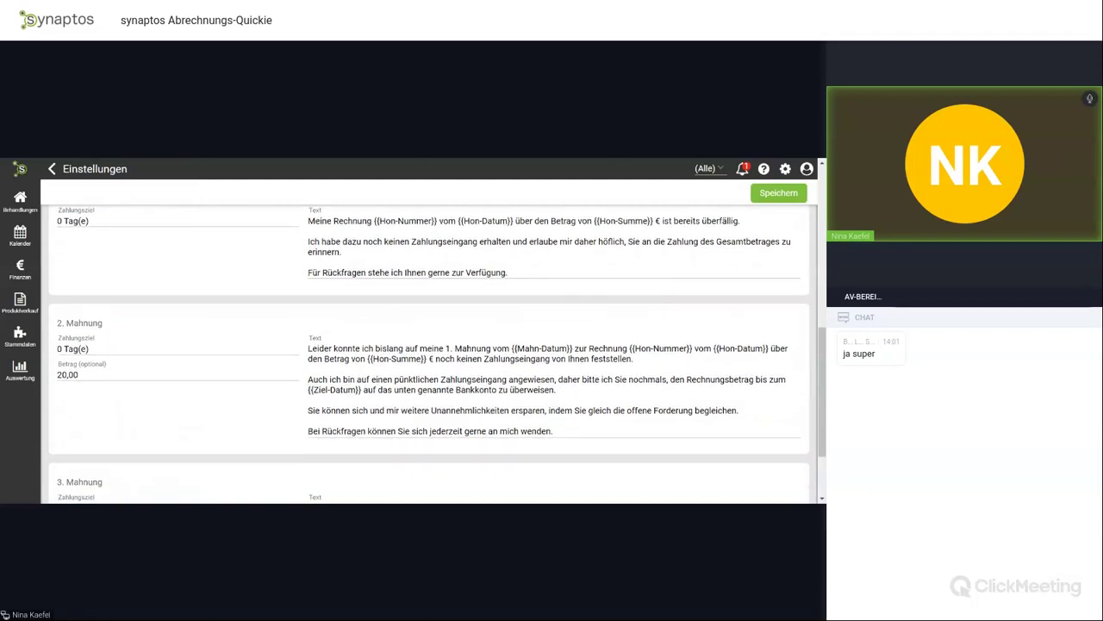
scroll(203, 418, "down", 1)
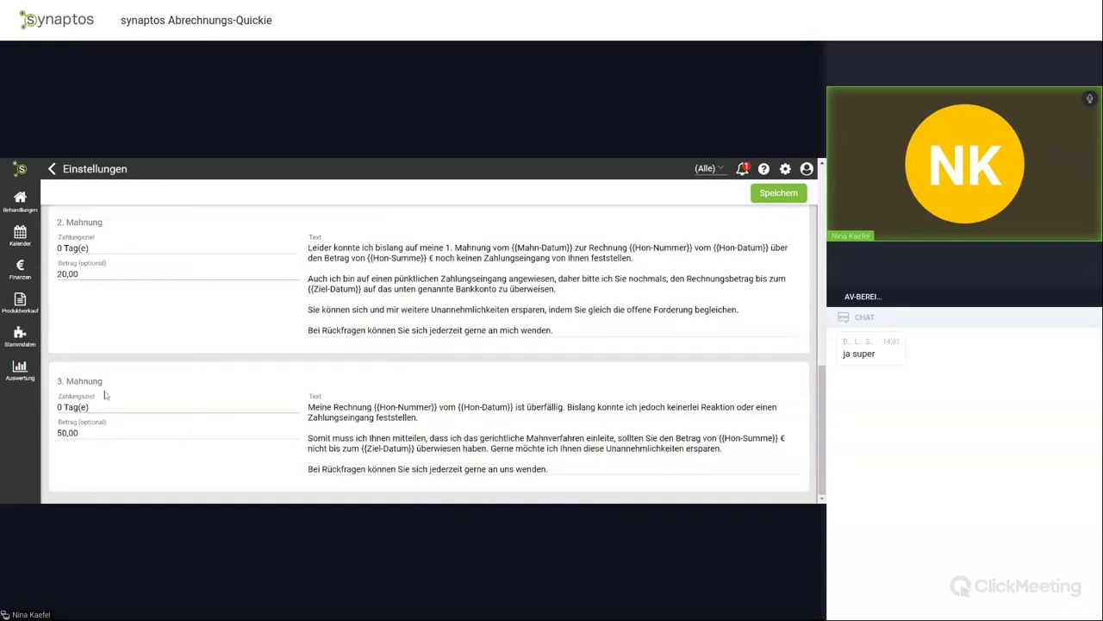
scroll(105, 392, "up", 10)
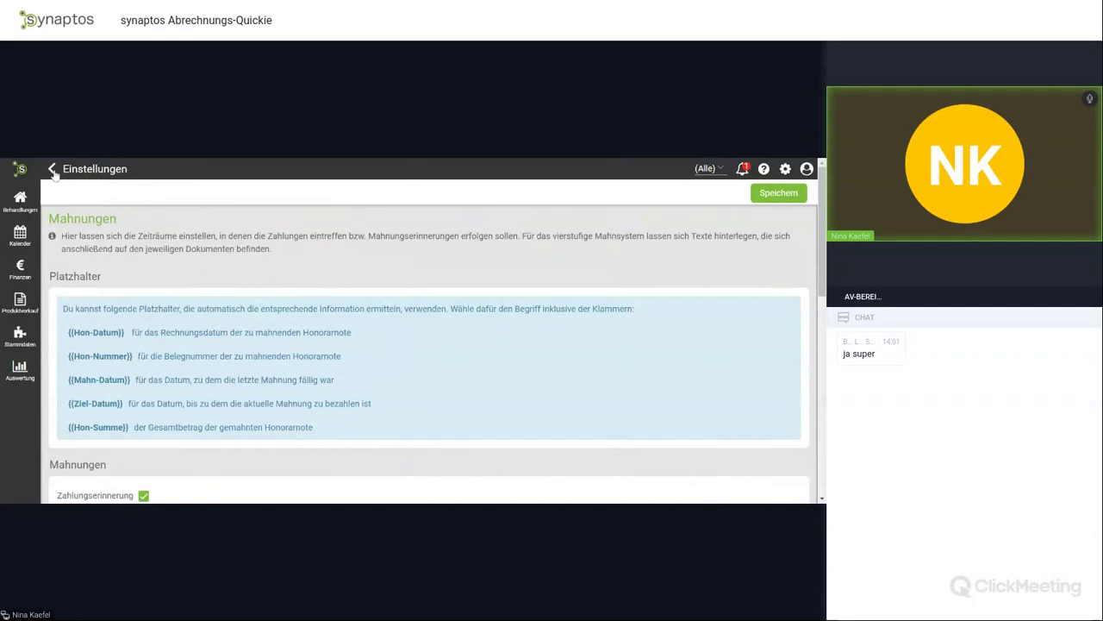
left_click(50, 171)
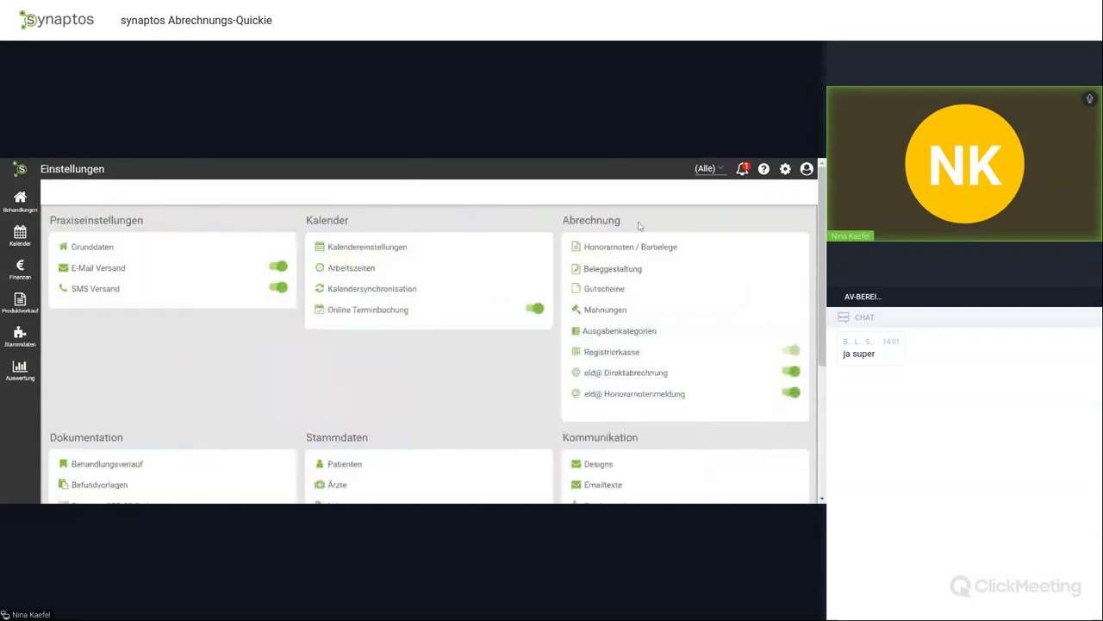
Open the Ausgabenkategorien settings and look through the expense categories with their Konto, Steuerklasse and Kennzahl.
left_click(620, 334)
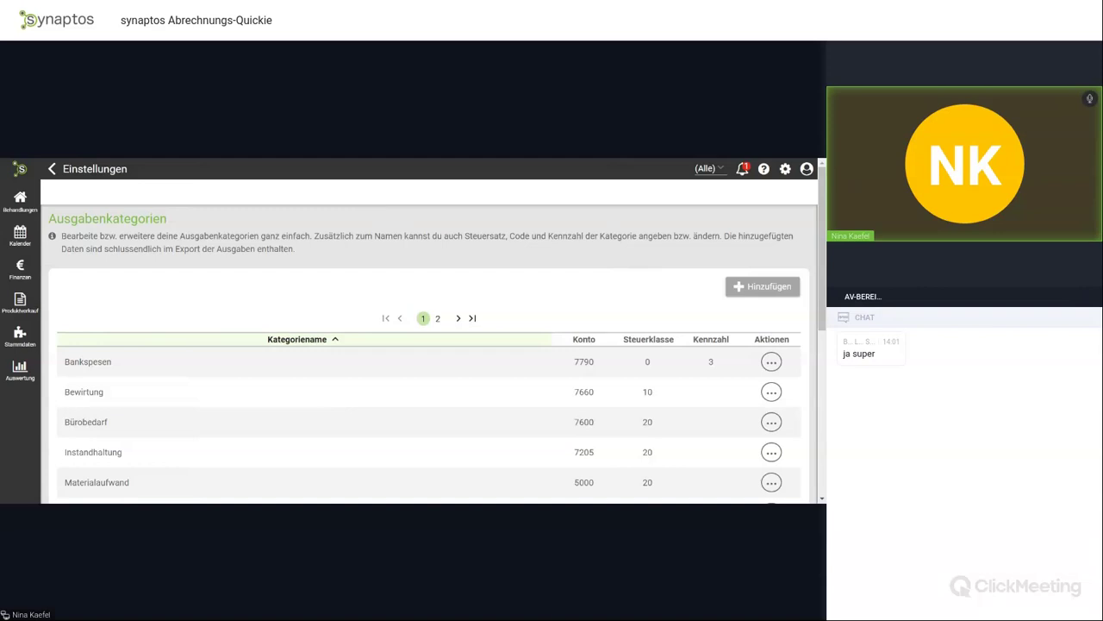
scroll(233, 308, "down", 1)
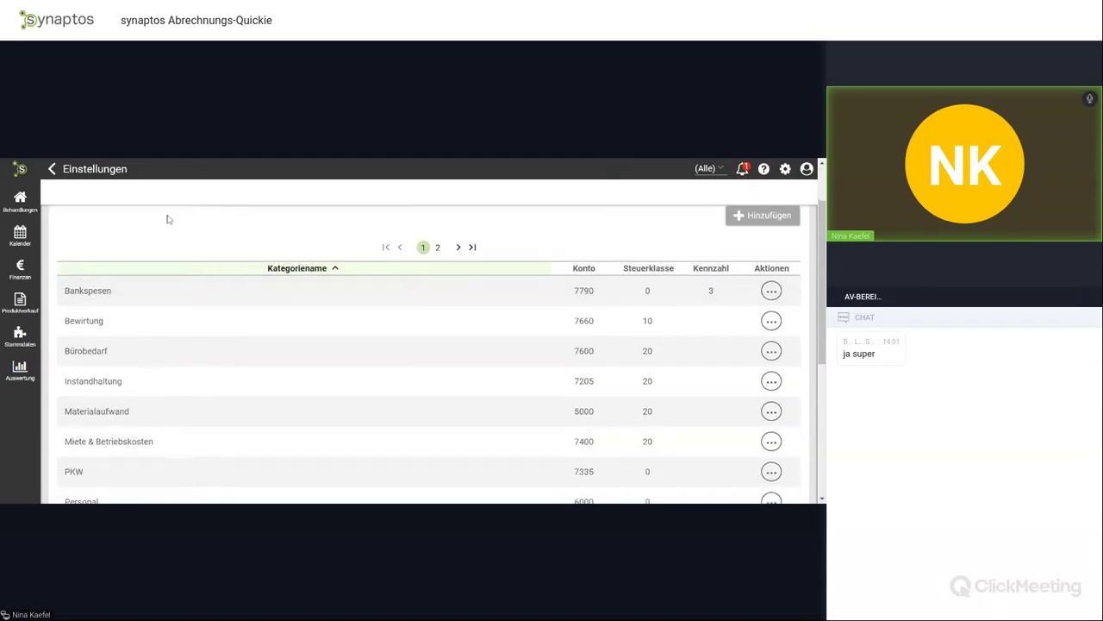
scroll(190, 265, "down", 1)
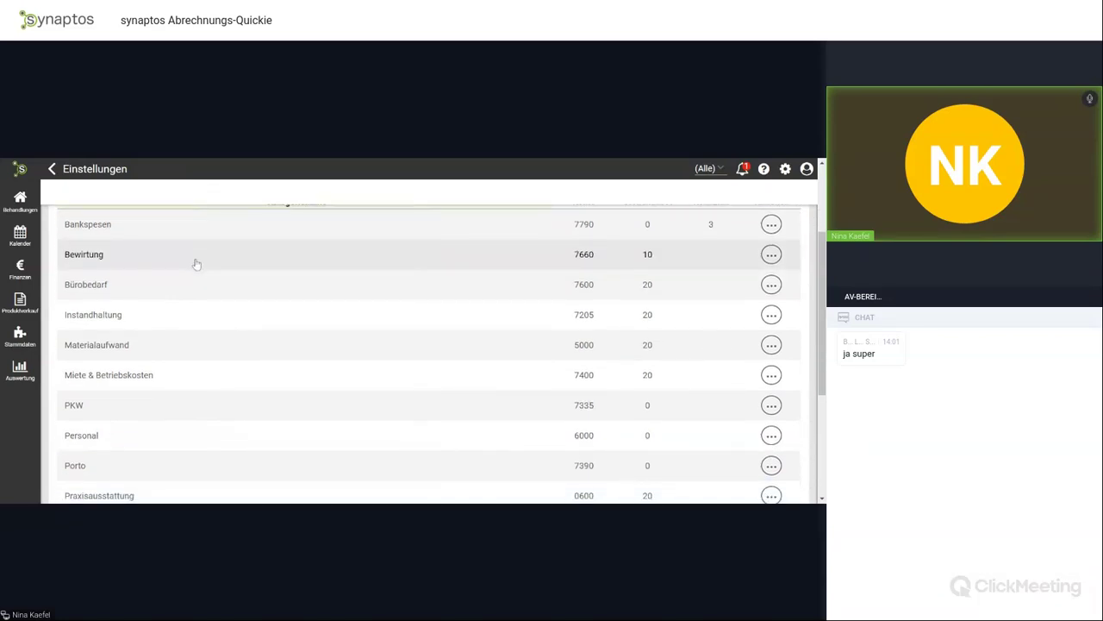
scroll(196, 265, "down", 2)
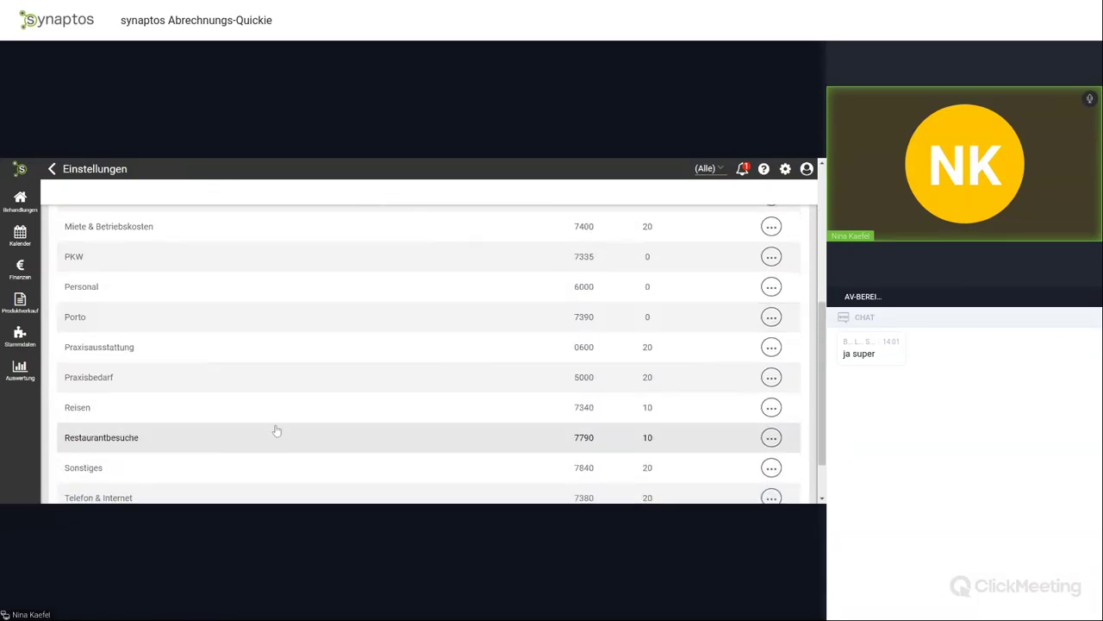
scroll(436, 435, "up", 3)
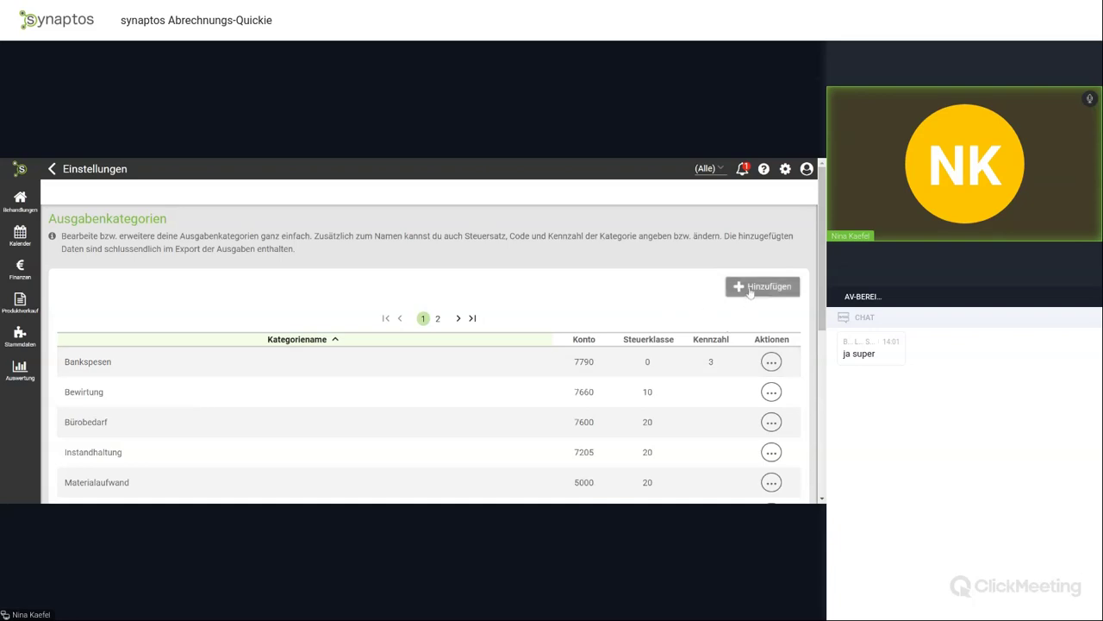
Show the available actions for the Bankspesen category, leave it unchanged and return to the settings overview.
scroll(674, 297, "down", 1)
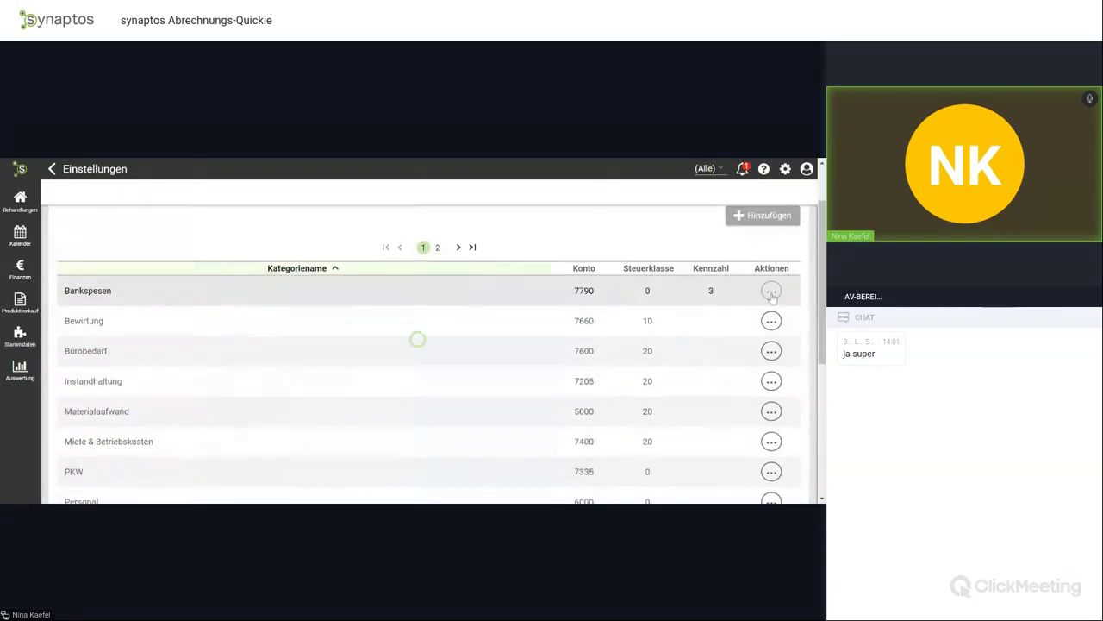
left_click(772, 291)
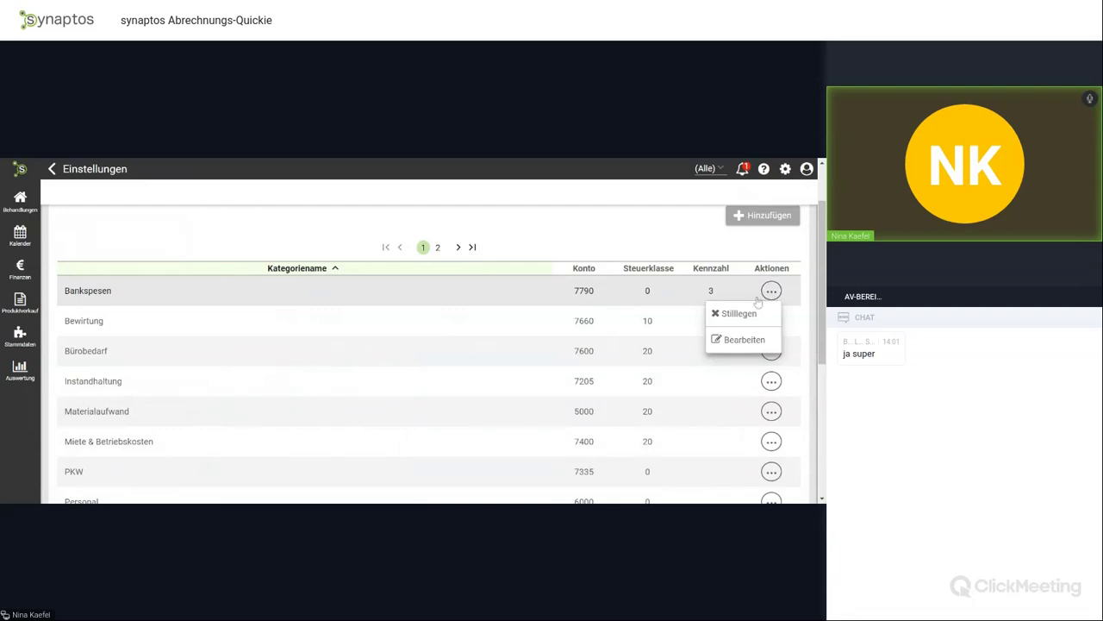
scroll(635, 320, "up", 2)
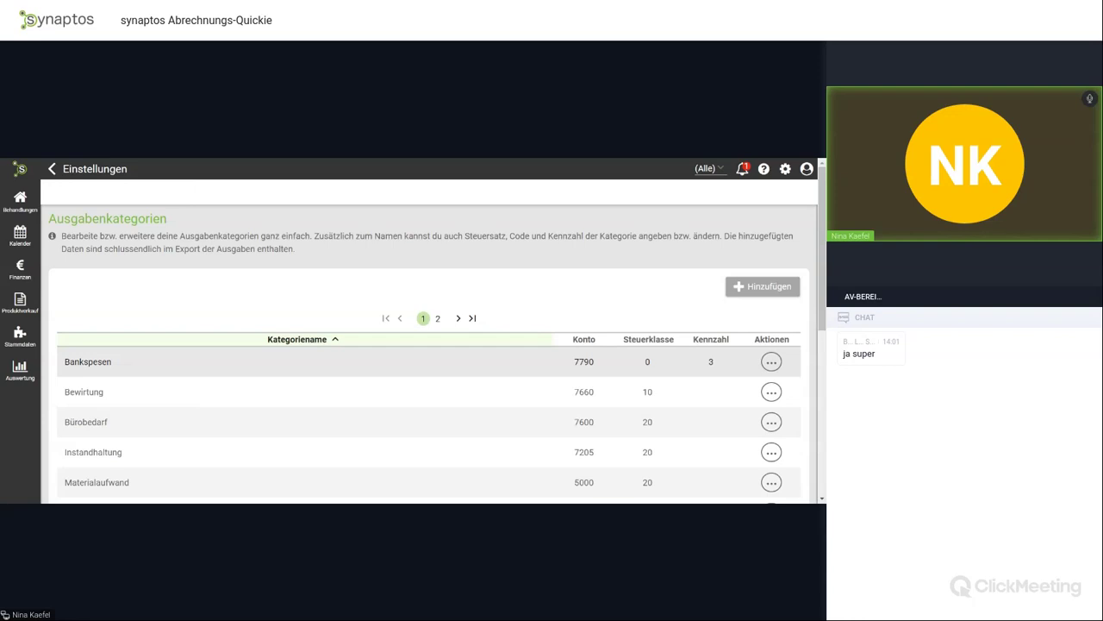
left_click(52, 169)
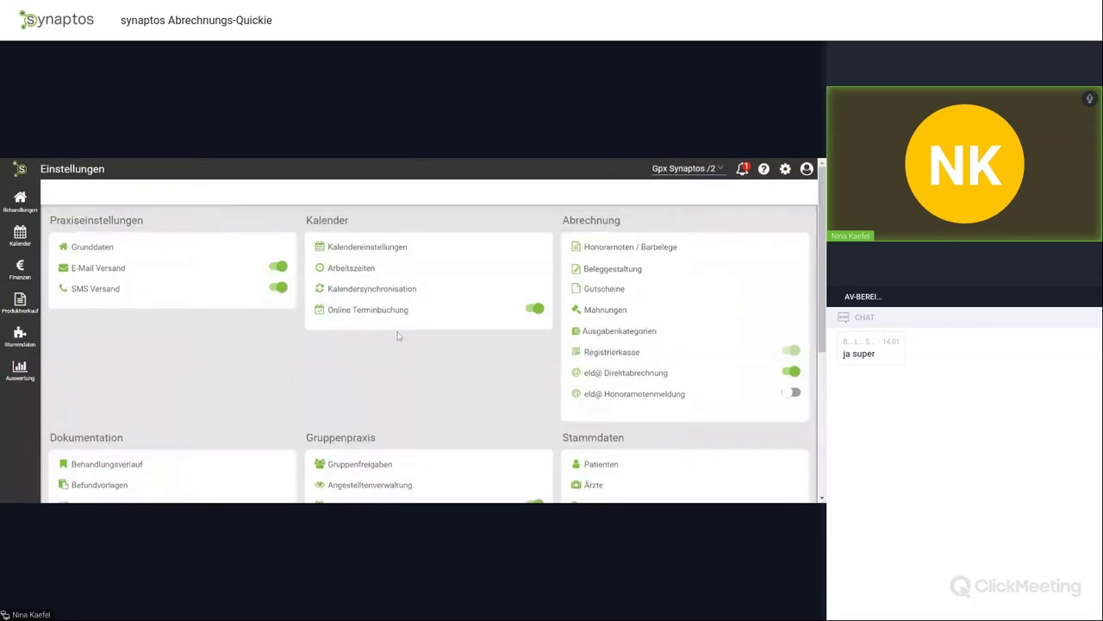
Open the Registrierkasse settings and view the Tagesberichte, Administrative Belege and Erfassungsprotokoll sections.
left_click(598, 353)
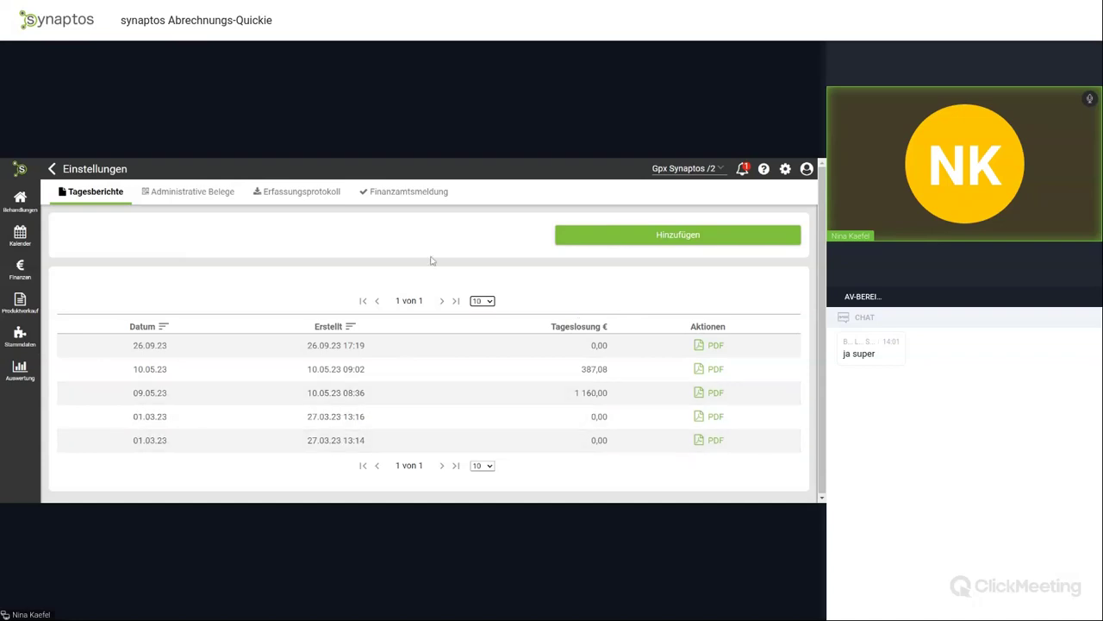
left_click(193, 192)
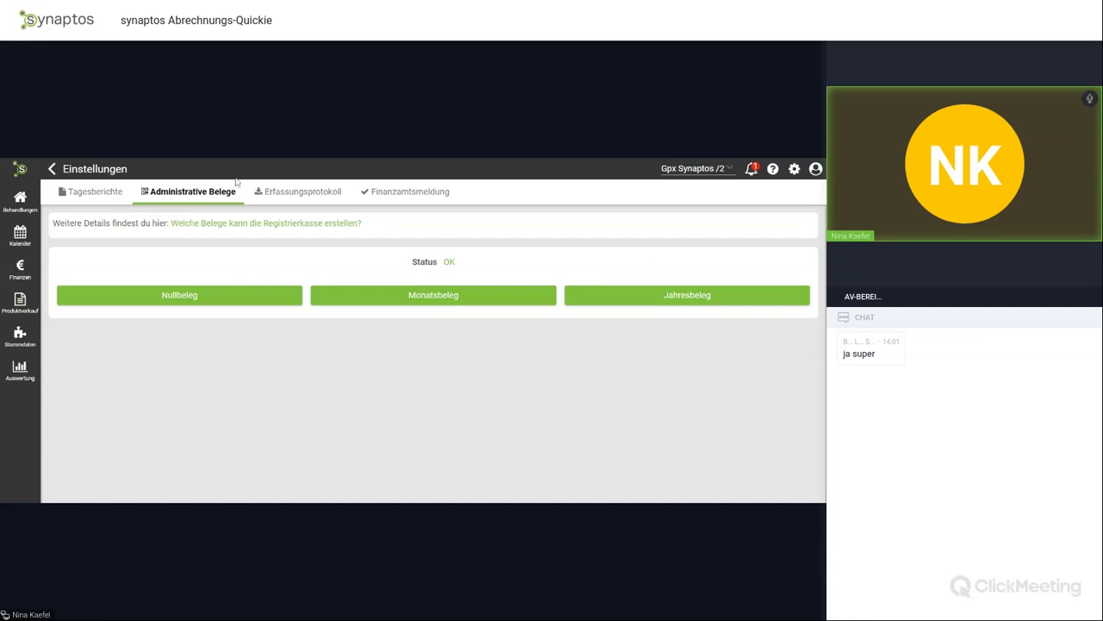
left_click(298, 192)
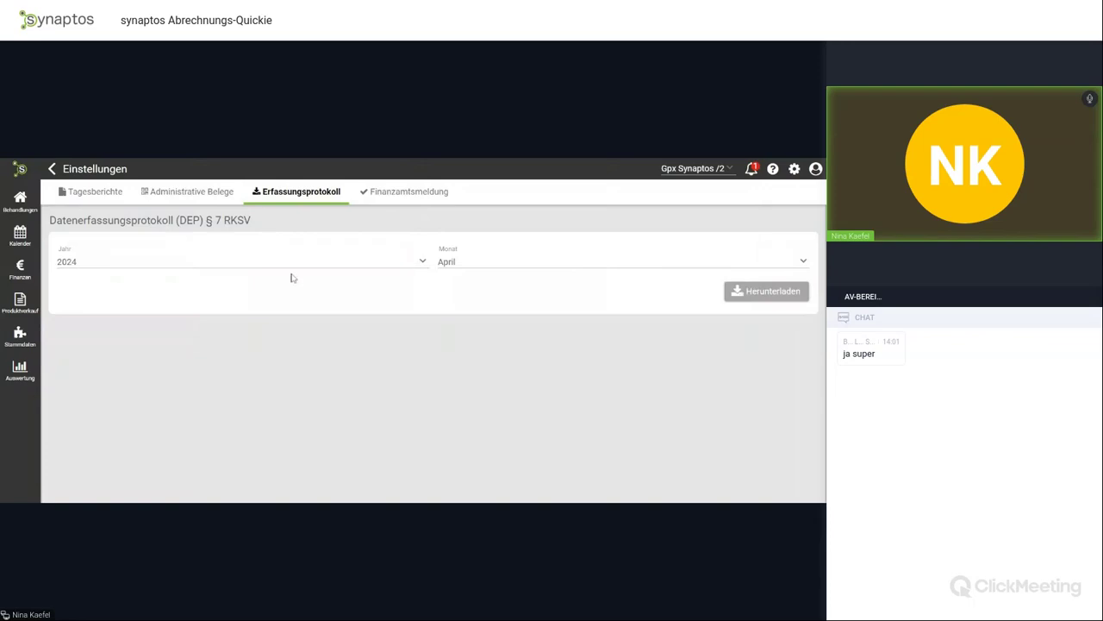
Examine the Registrierkasse and Signaturerstellungseinheit details in the Finanzamtsmeldung section.
left_click(381, 193)
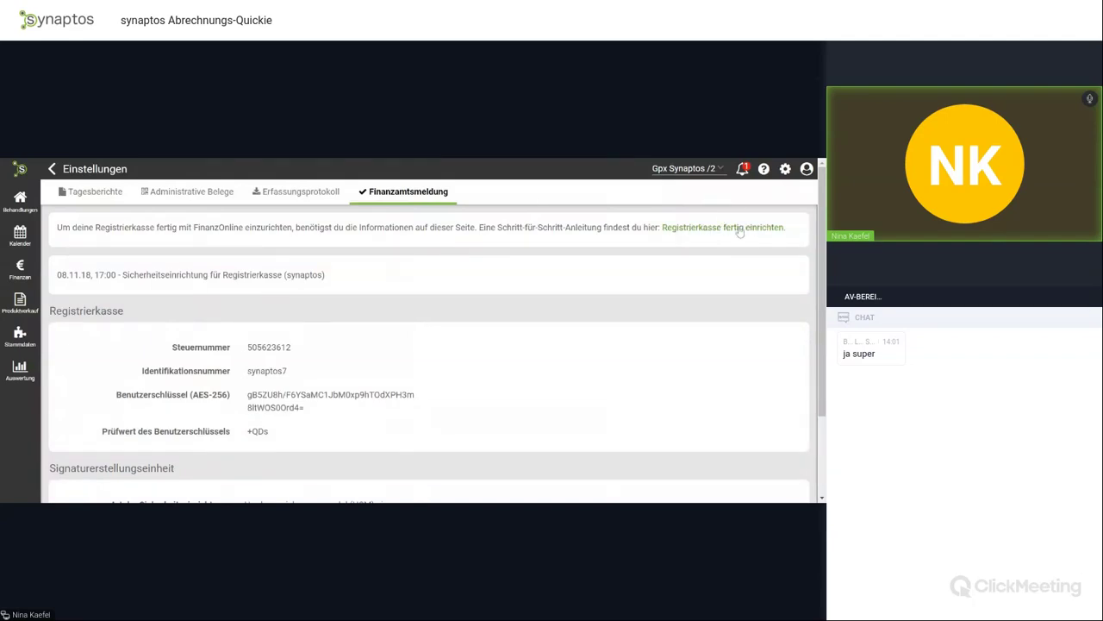
scroll(362, 344, "down", 1)
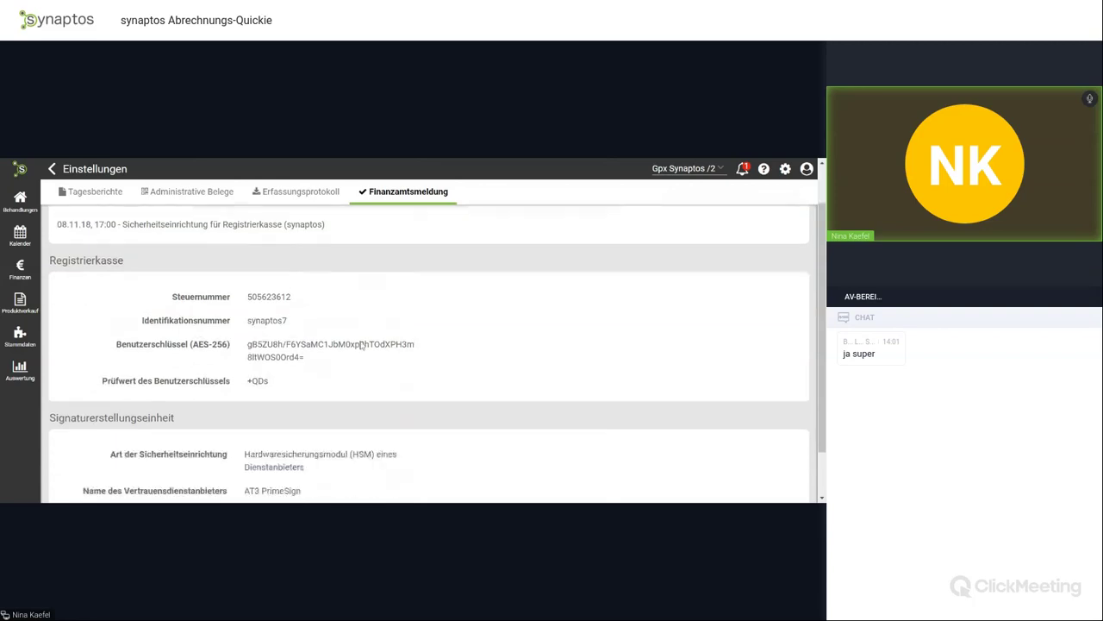
scroll(361, 344, "down", 1)
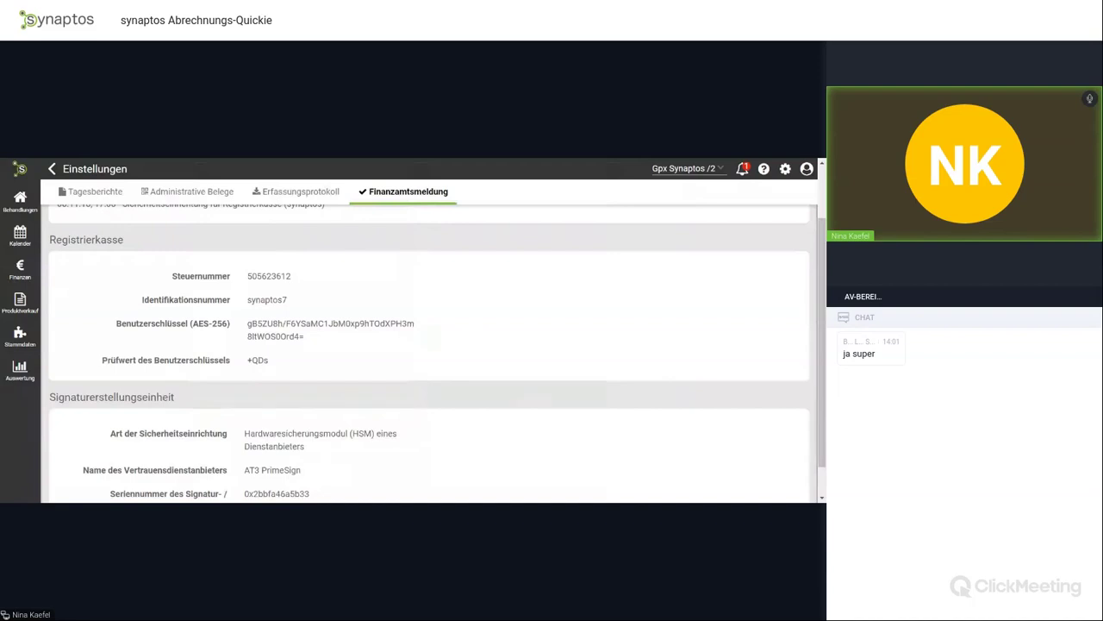
scroll(484, 327, "down", 1)
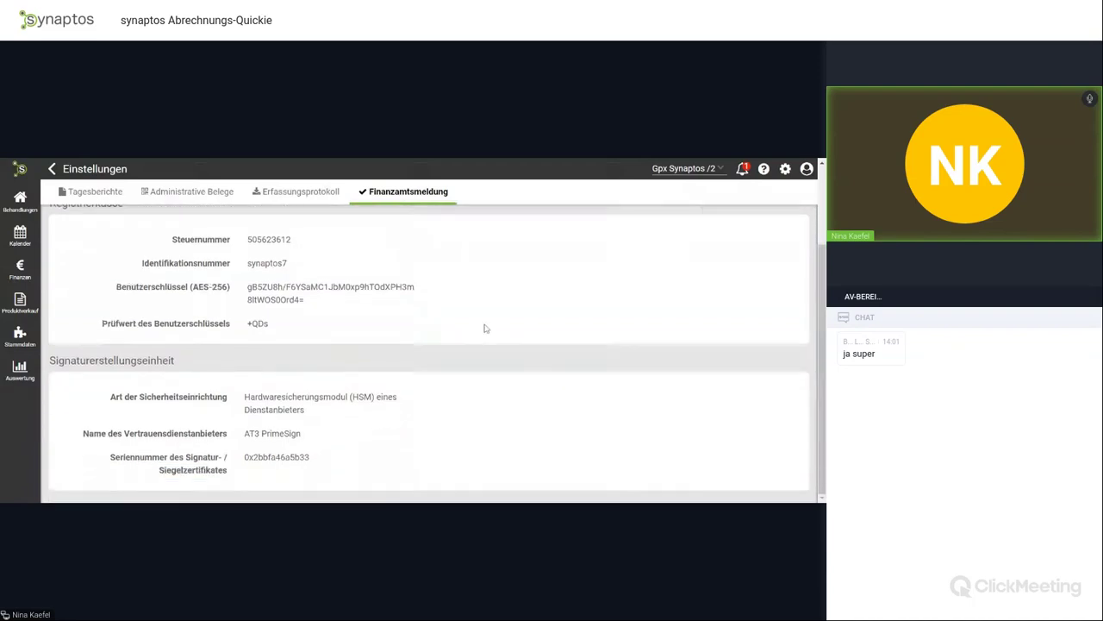
scroll(501, 403, "up", 3)
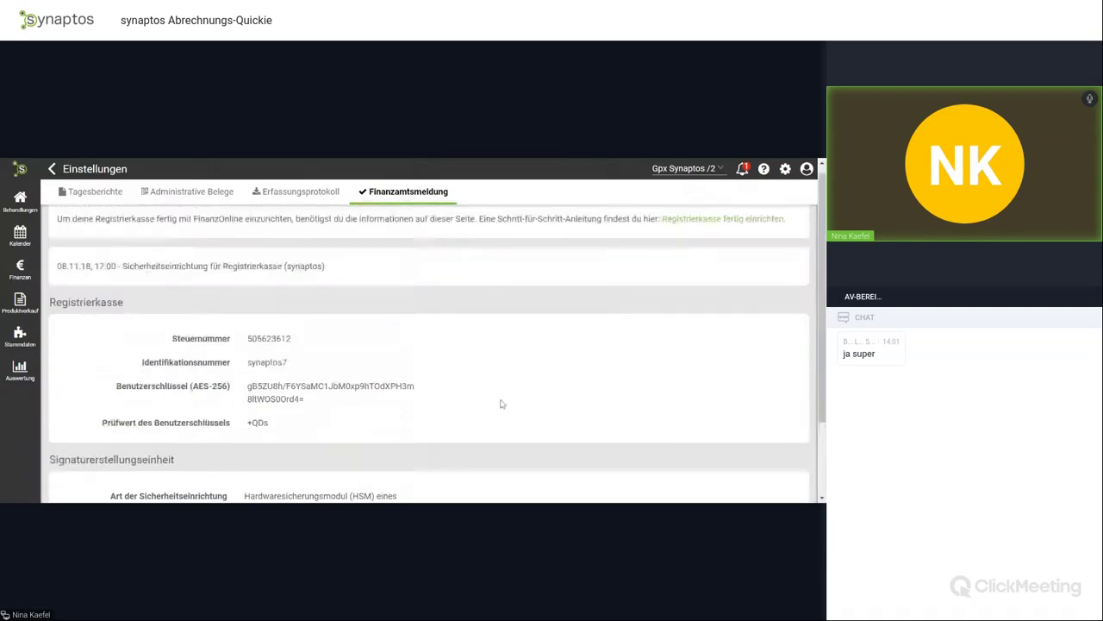
Leave the Registrierkasse settings, open the Abrechnungscockpit and view which columns can be shown in its list.
left_click(52, 169)
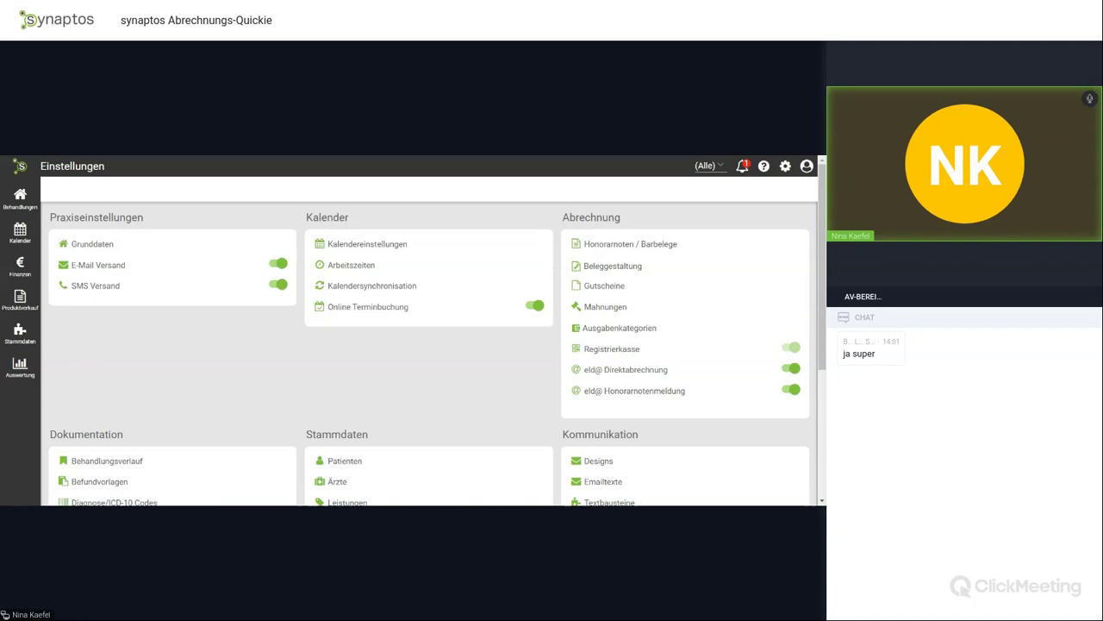
left_click(19, 267)
left_click(82, 257)
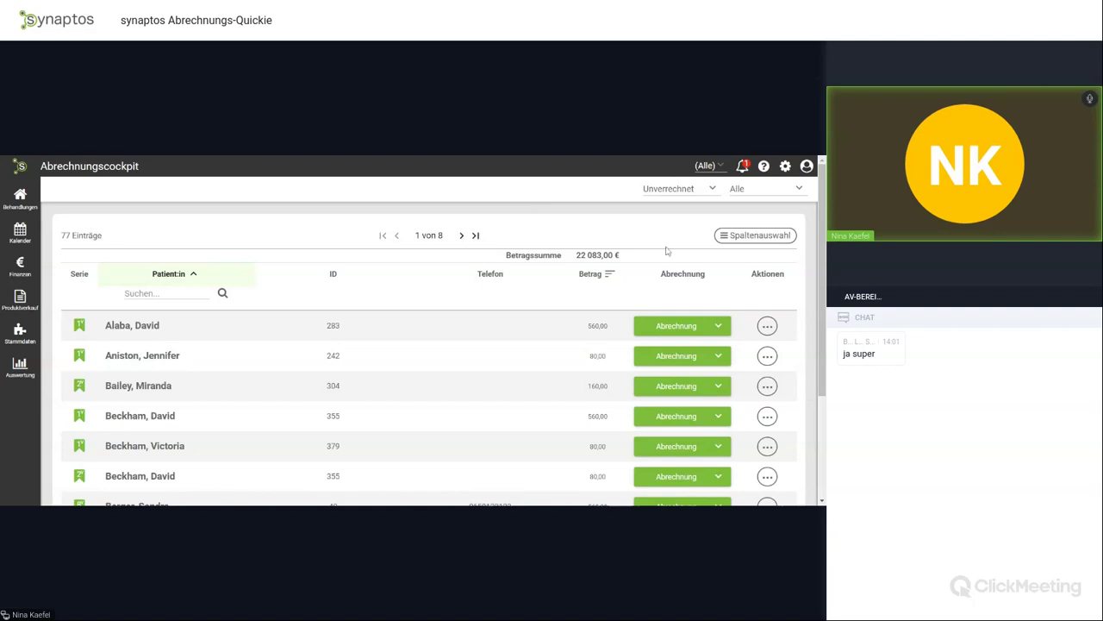
left_click(769, 240)
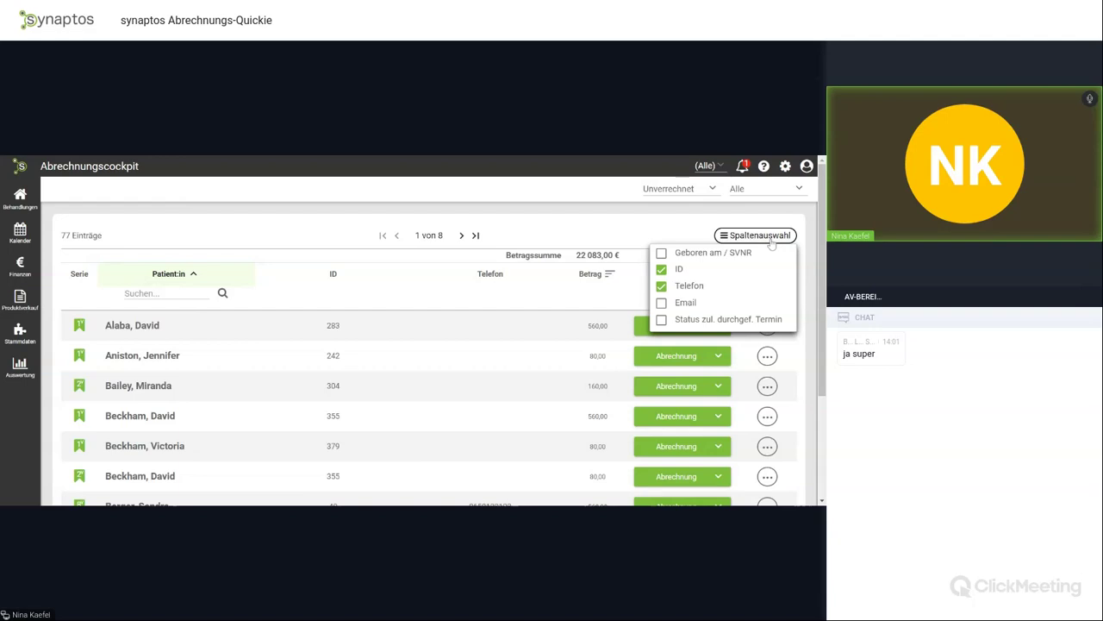
left_click(683, 230)
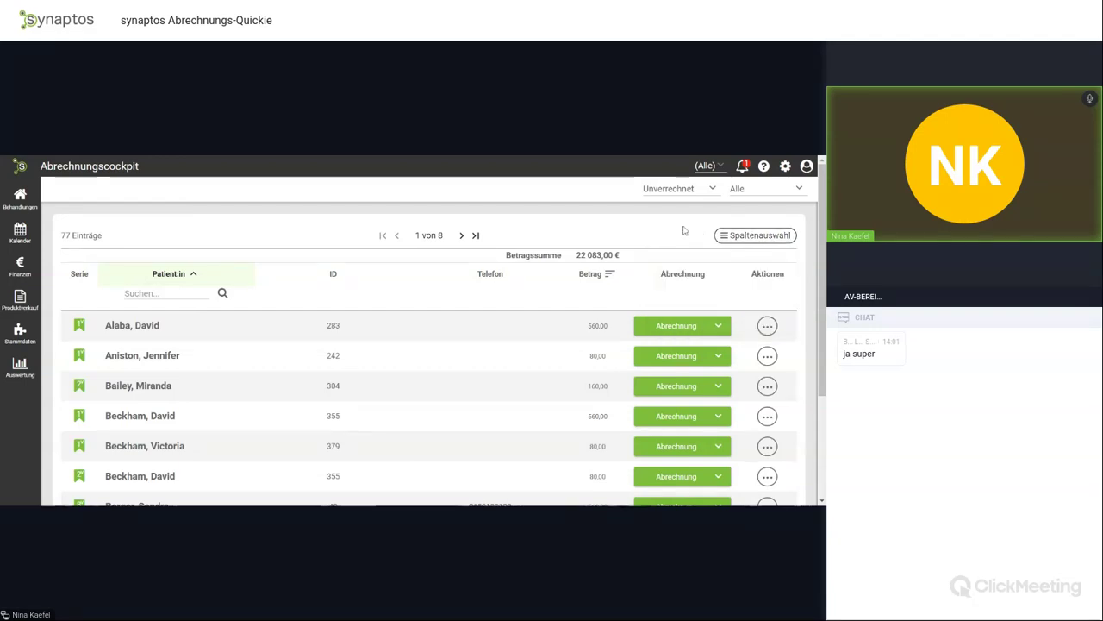
Filter the Abrechnungscockpit by Ohne Honorarnote and look through the listed patients.
left_click(713, 190)
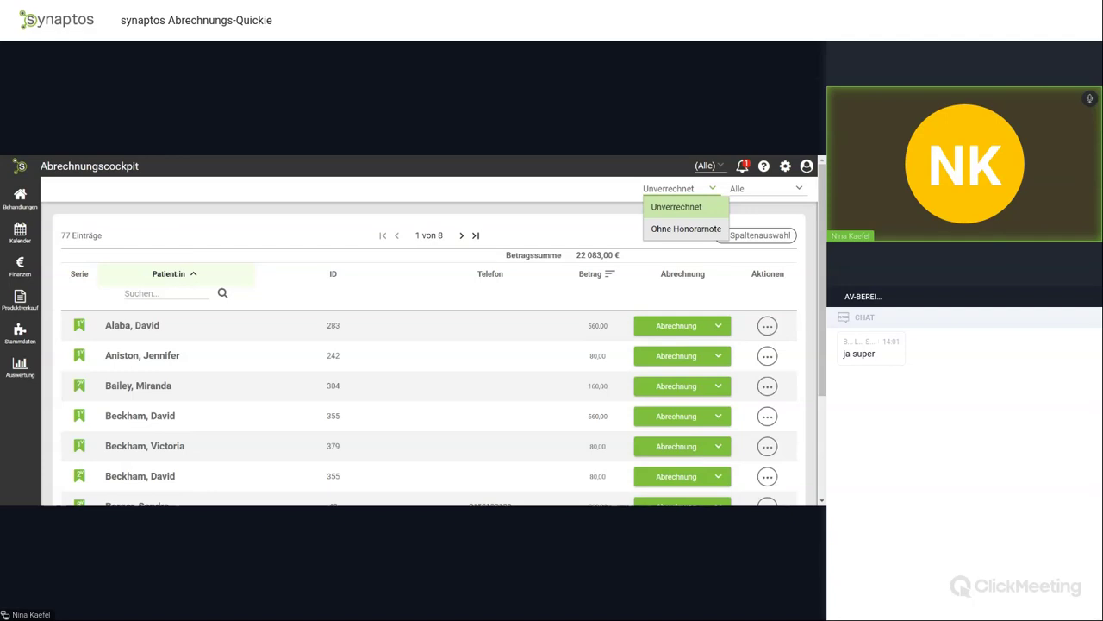
left_click(672, 229)
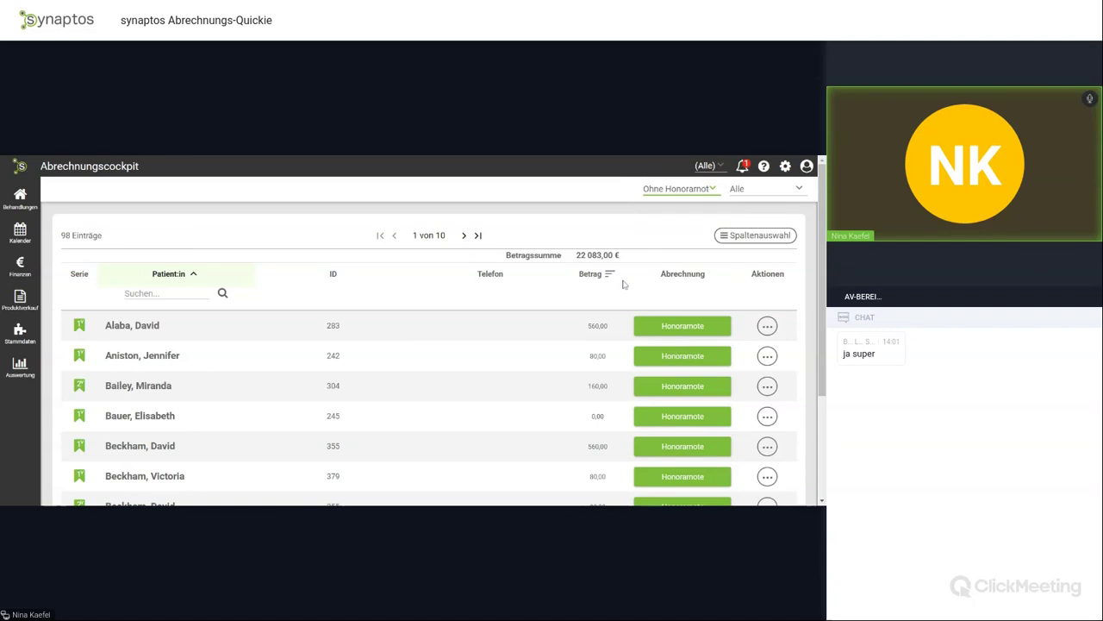
scroll(524, 284, "down", 2)
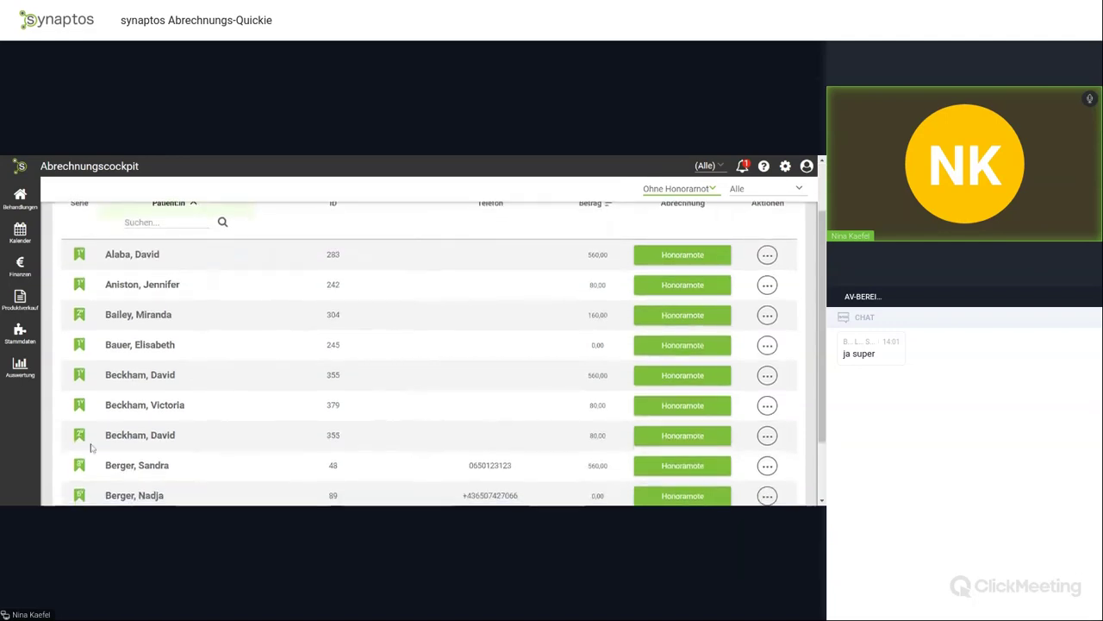
scroll(405, 344, "up", 2)
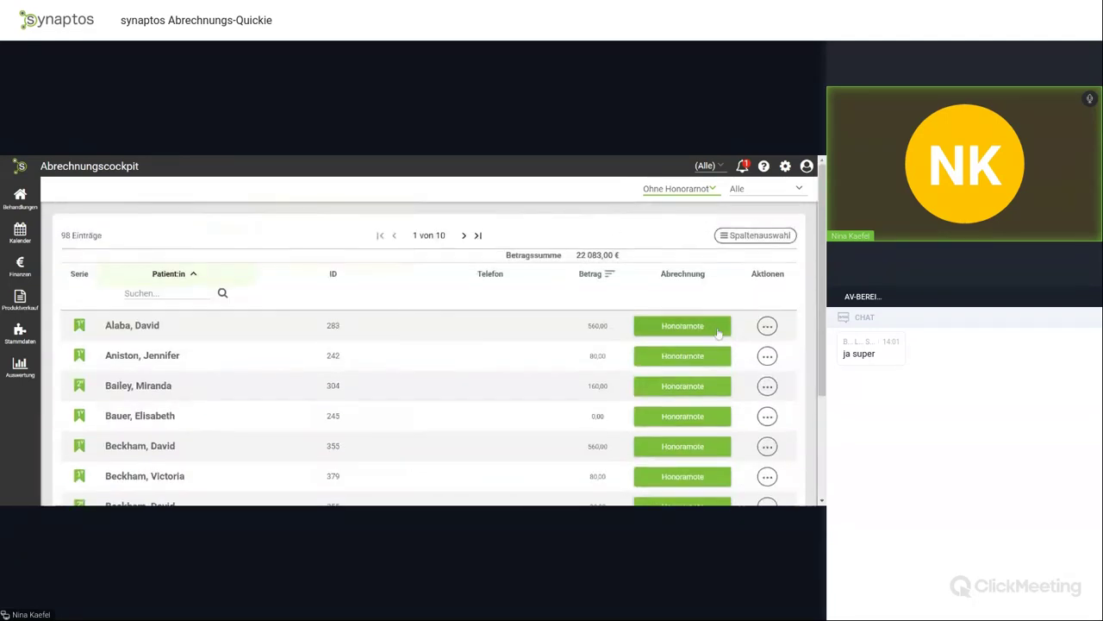
Create a Honorarnote for the first listed patient after checking its items and preview.
left_click(676, 334)
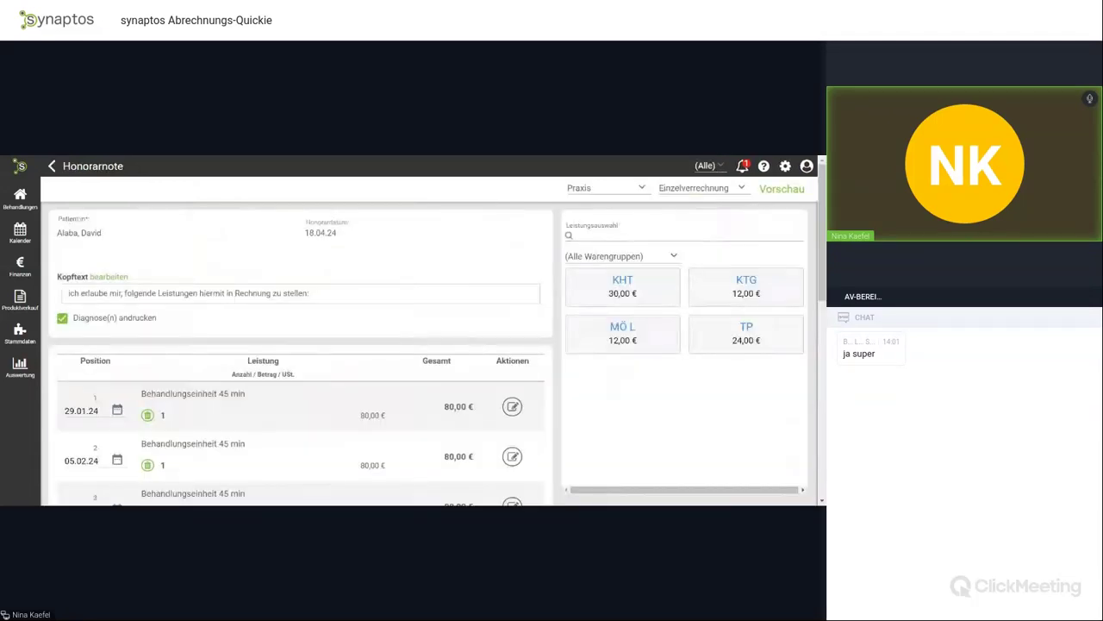
scroll(457, 392, "down", 6)
scroll(466, 403, "up", 6)
left_click(782, 190)
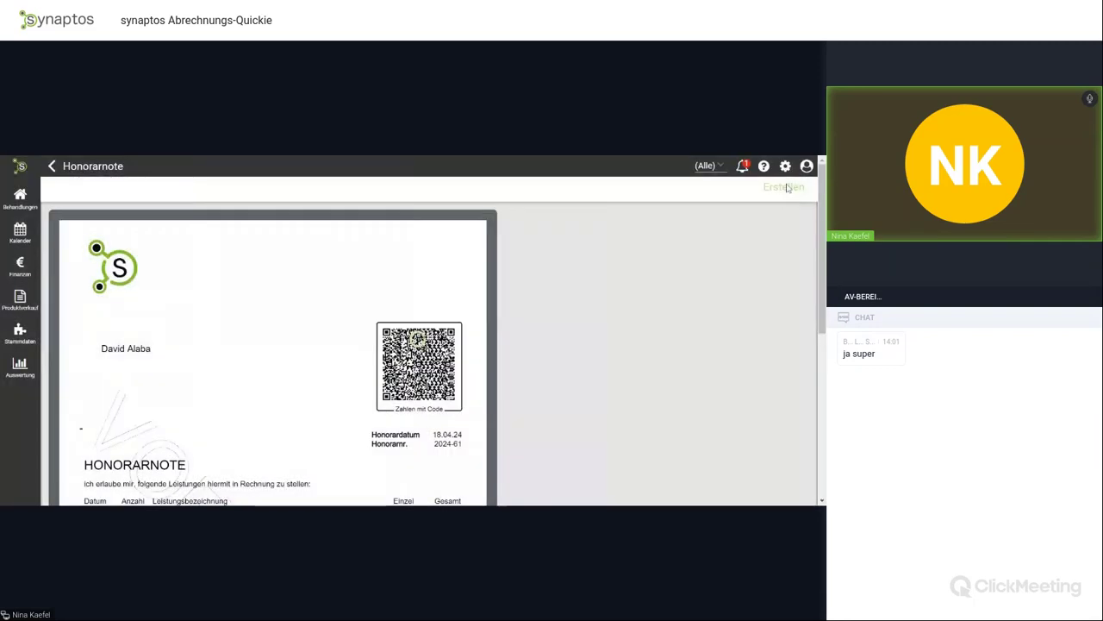
left_click(784, 187)
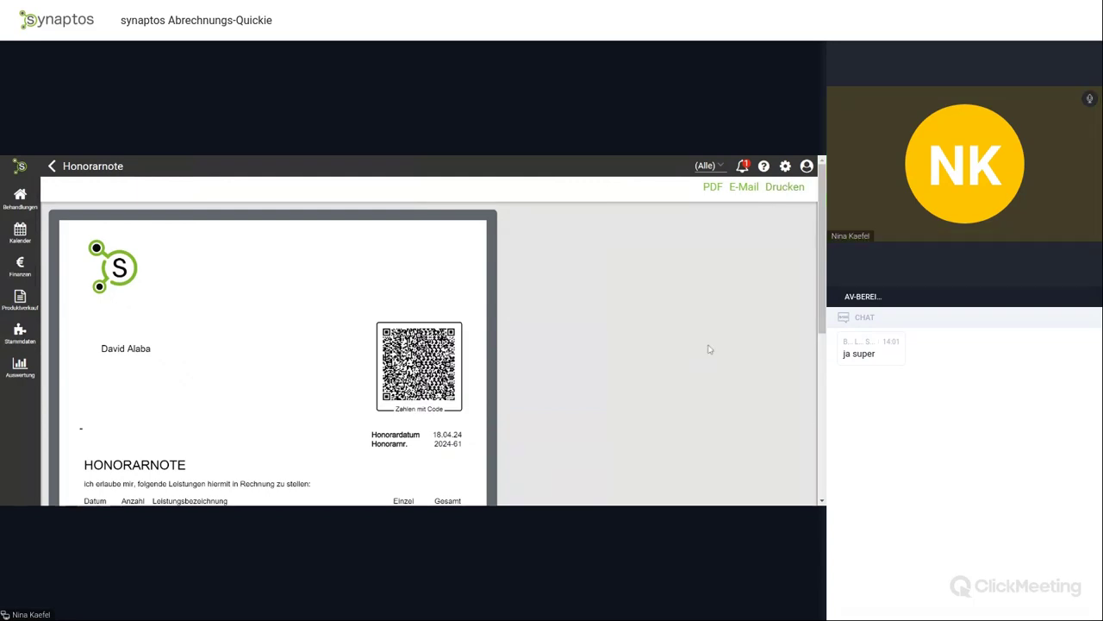
Look through the created Honorarnote document and return to the Abrechnungscockpit.
scroll(238, 394, "down", 3)
scroll(238, 394, "down", 3)
scroll(239, 399, "up", 6)
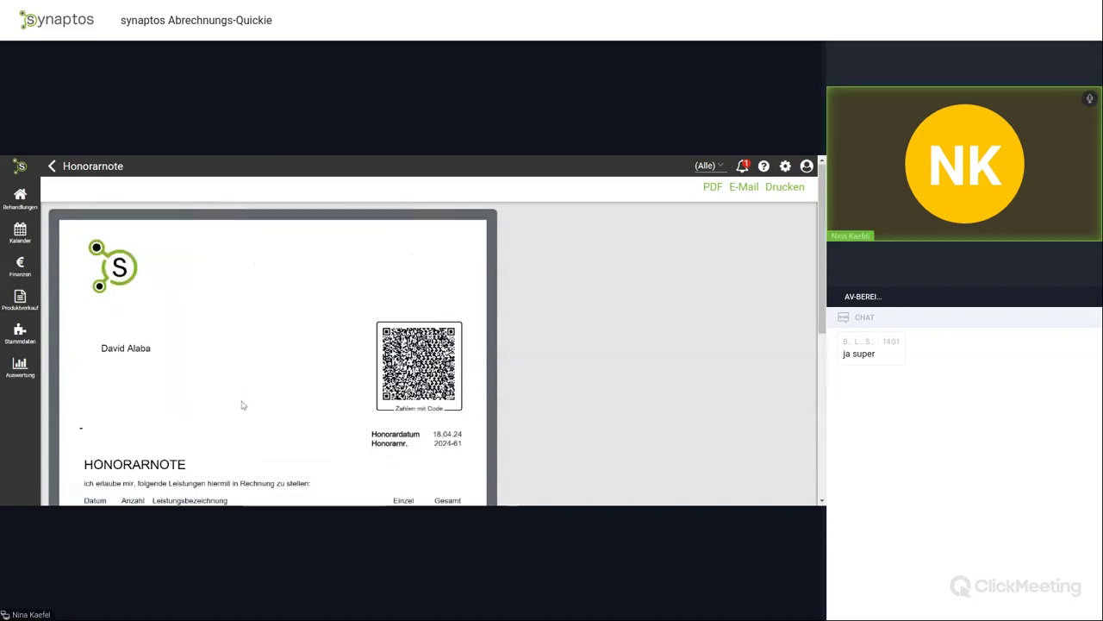
left_click(52, 167)
left_click(52, 166)
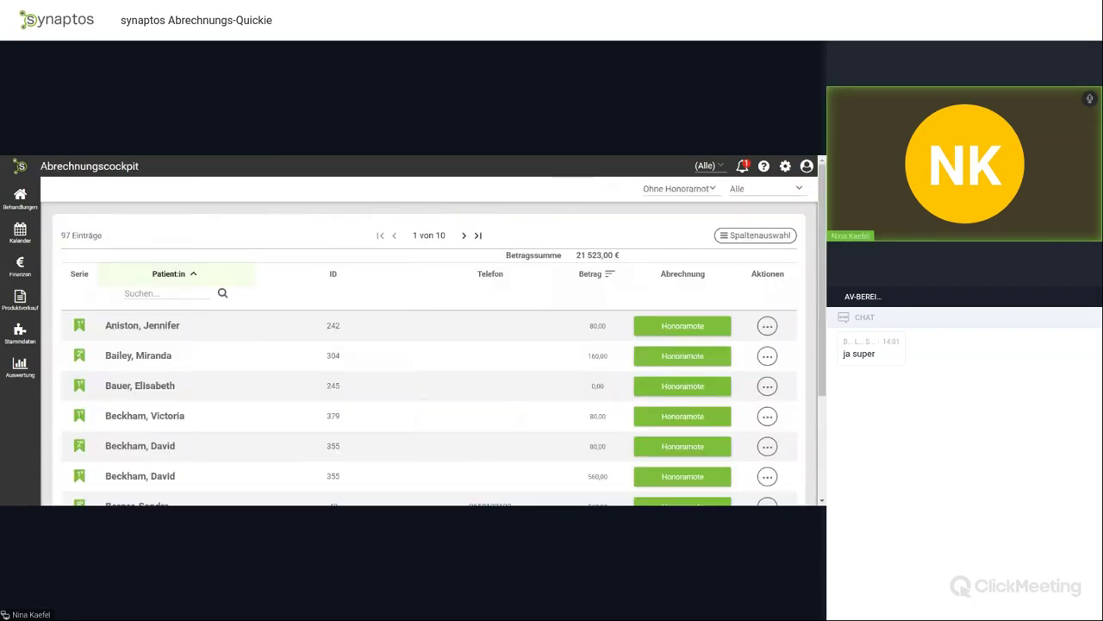
Set the Abrechnungscockpit filter to Unverrechnet and show the first patient's billing options and further actions.
left_click(703, 190)
left_click(694, 214)
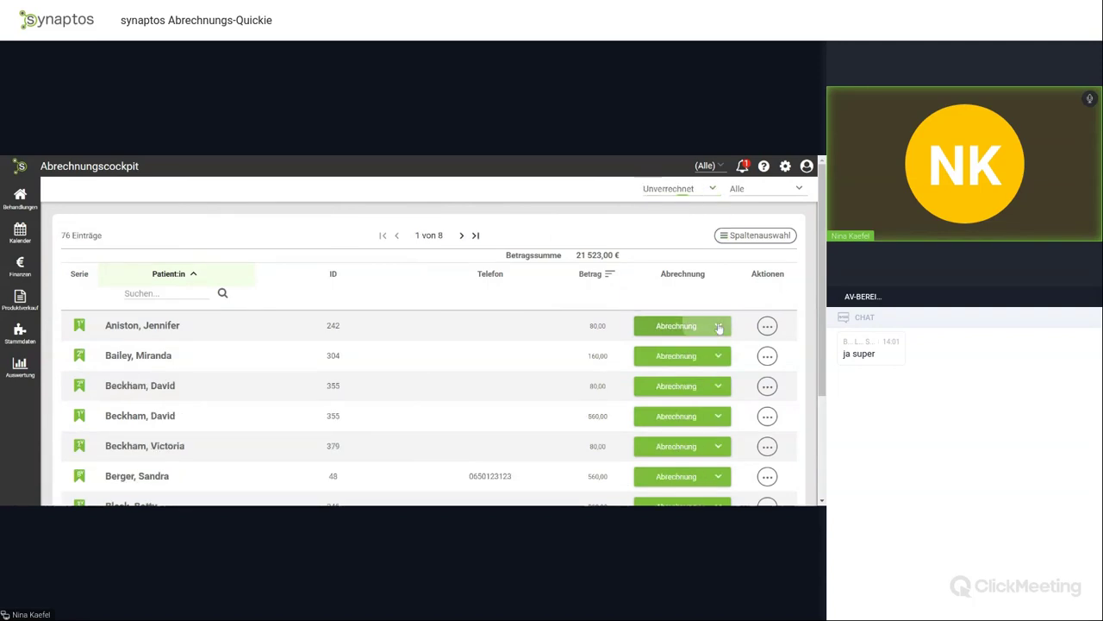
left_click(721, 328)
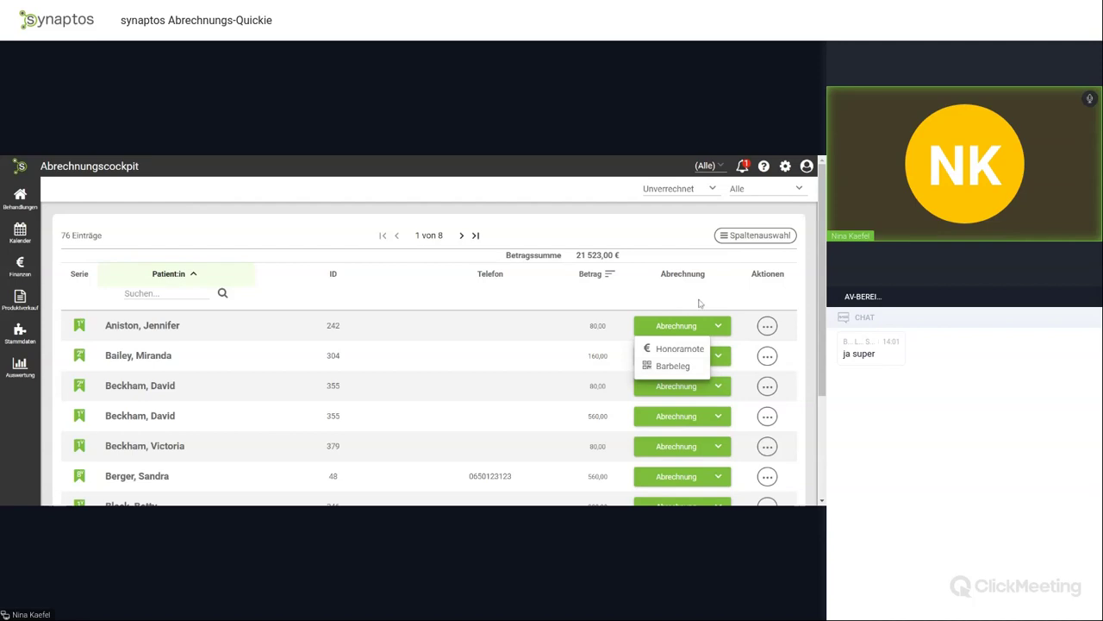
left_click(768, 327)
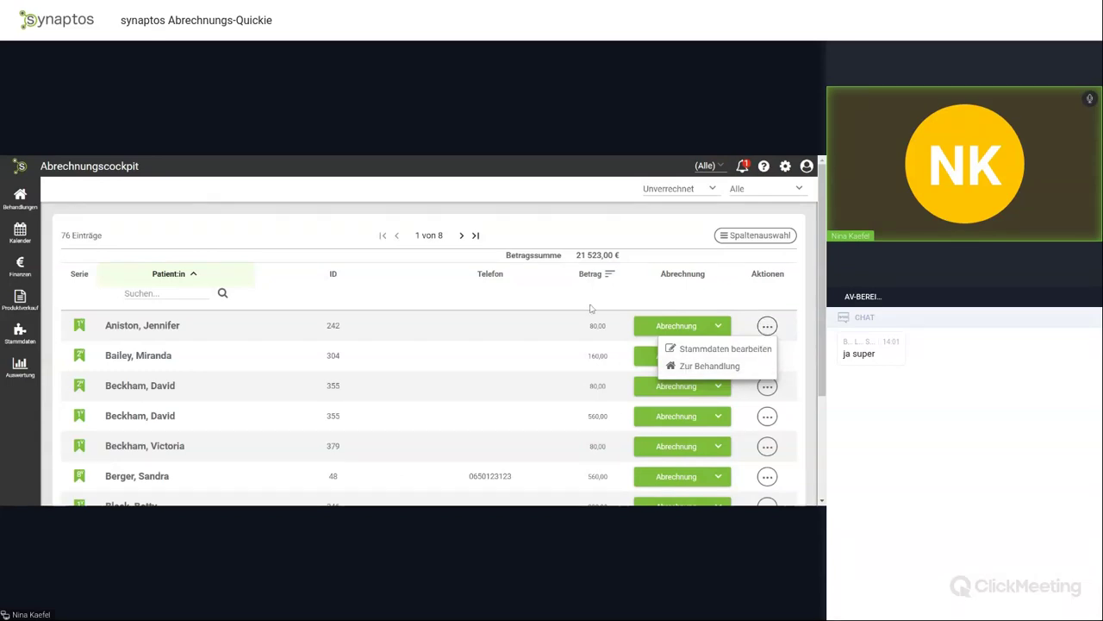
View the available period filters of the Abrechnungscockpit from Heute to Letztes Monat and keep Alle.
left_click(798, 189)
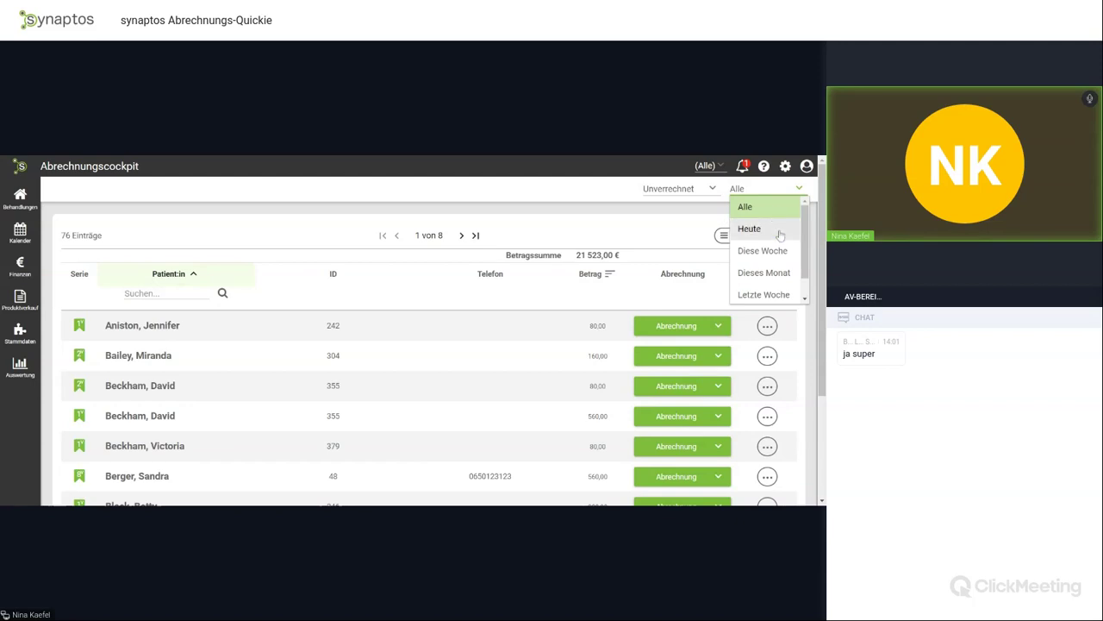
scroll(780, 235, "down", 3)
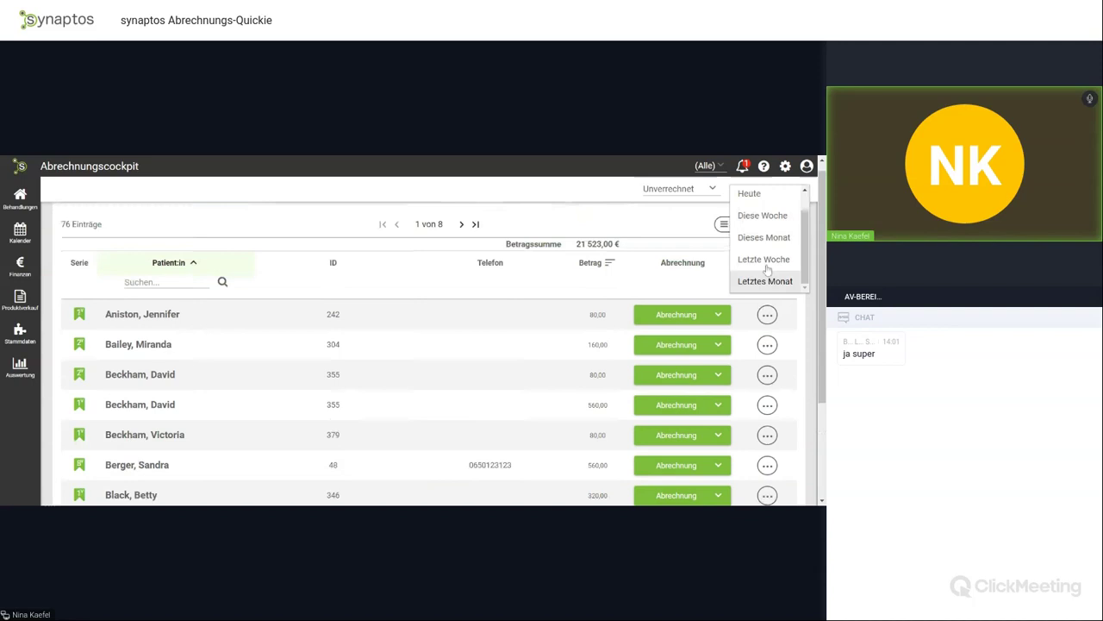
scroll(767, 270, "up", 1)
left_click(678, 229)
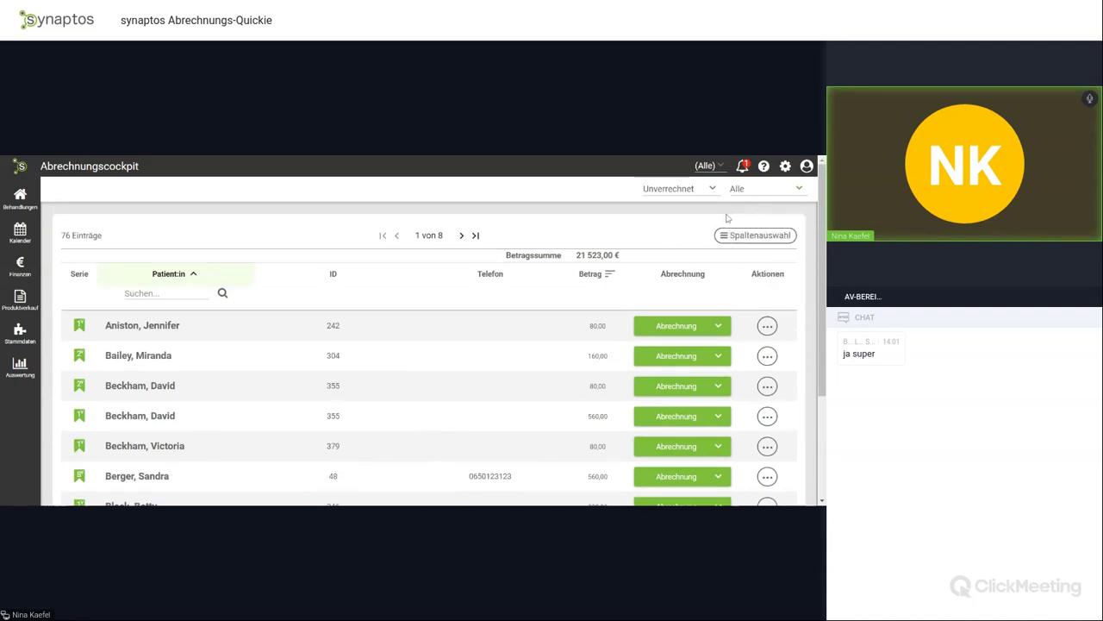
Open the Honorarnoten list, switch to year 23 and back to 24, and view the available period units.
left_click(20, 266)
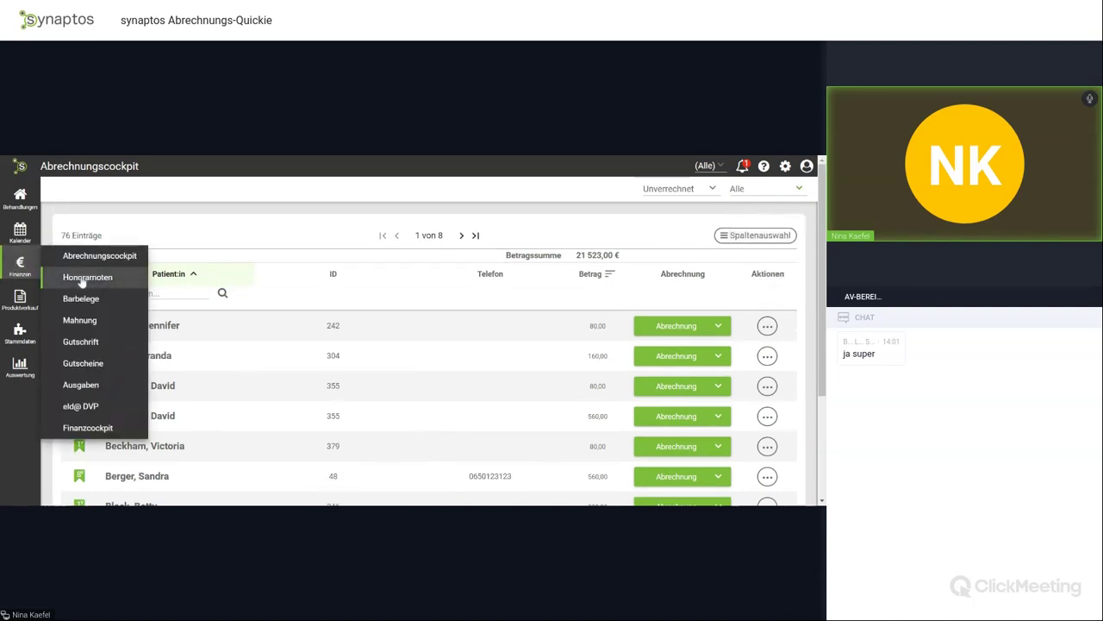
left_click(48, 280)
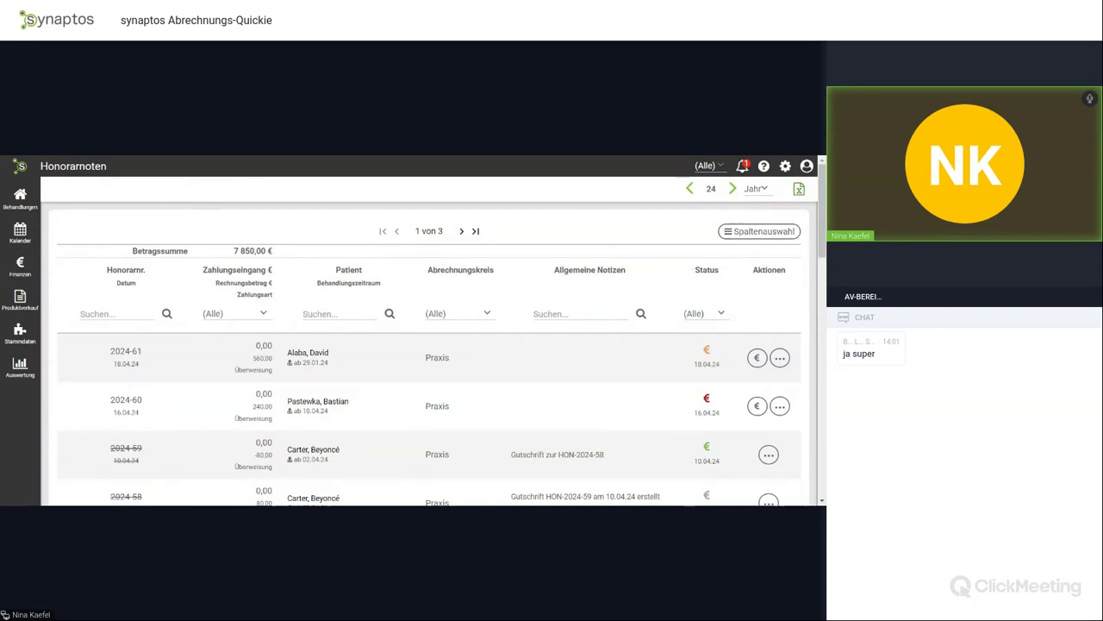
left_click(691, 190)
left_click(733, 190)
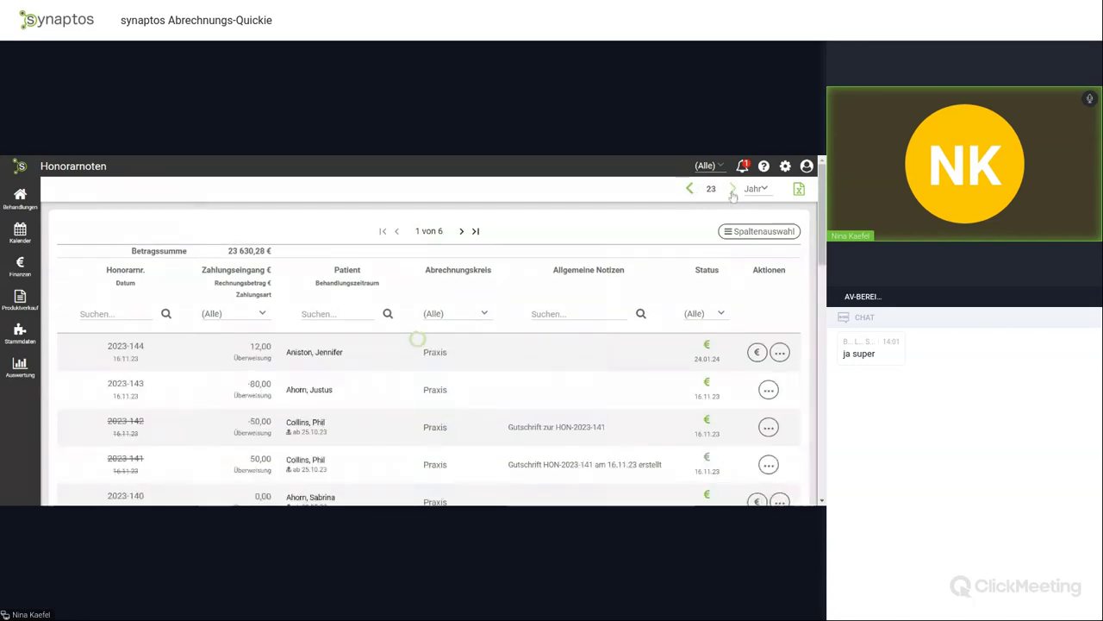
left_click(760, 192)
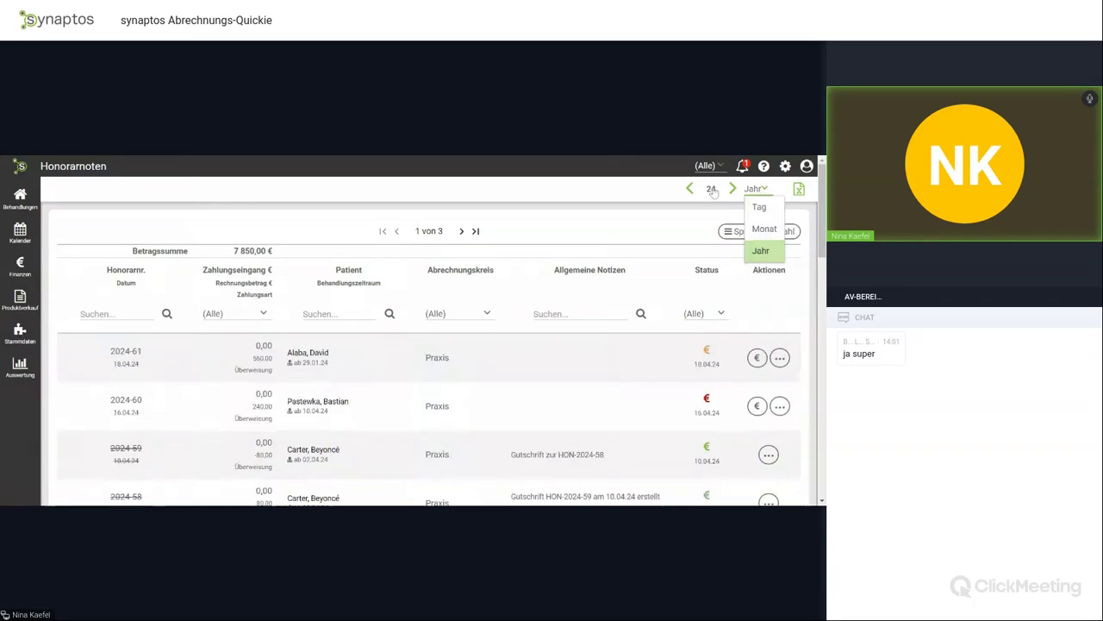
left_click(647, 219)
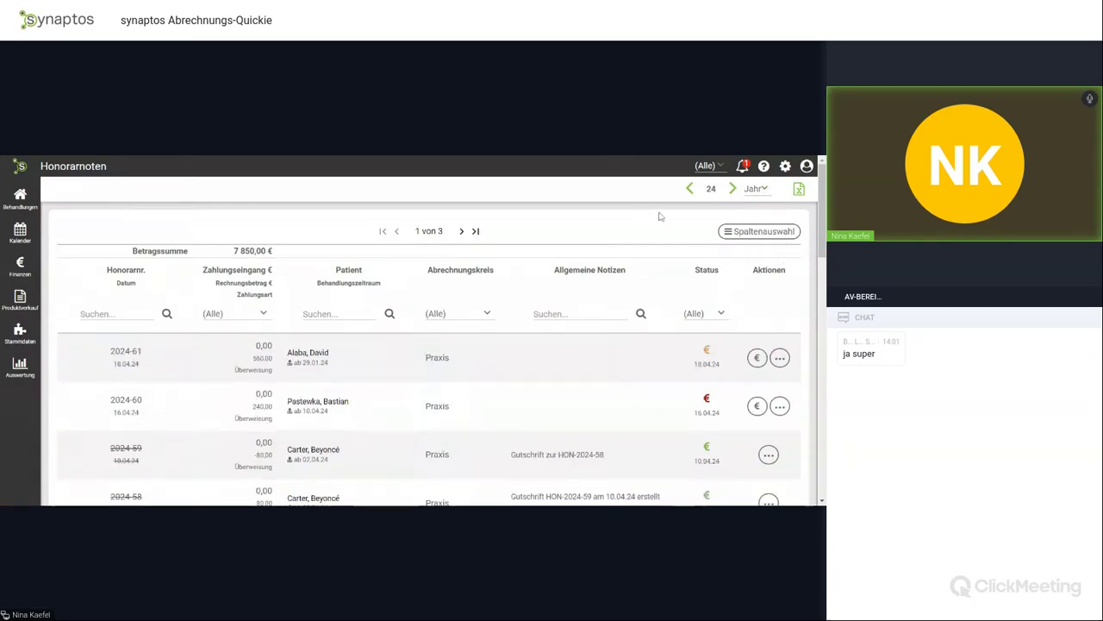
View the selectable columns of the Honorarnoten list and highlight its Betragssumme.
left_click(761, 235)
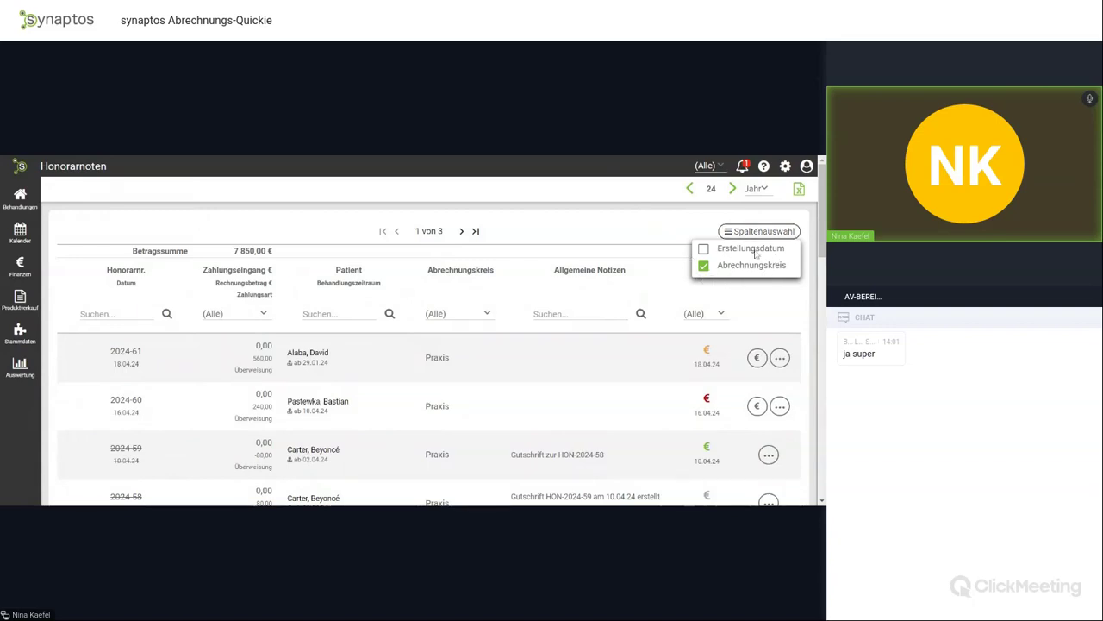
left_click(680, 226)
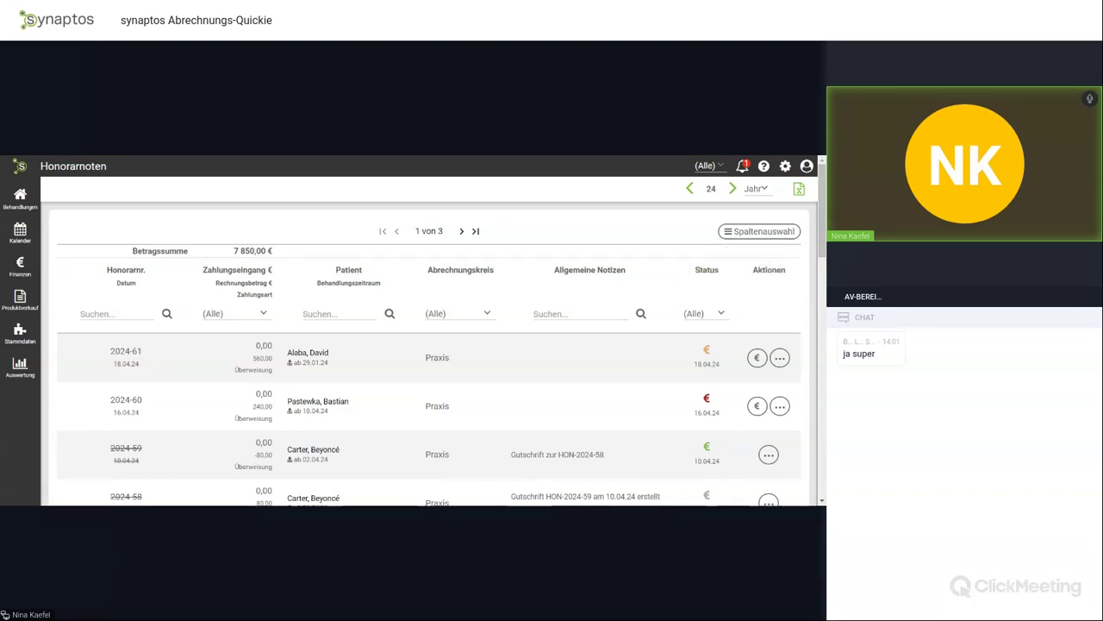
left_click_drag(130, 251, 304, 253)
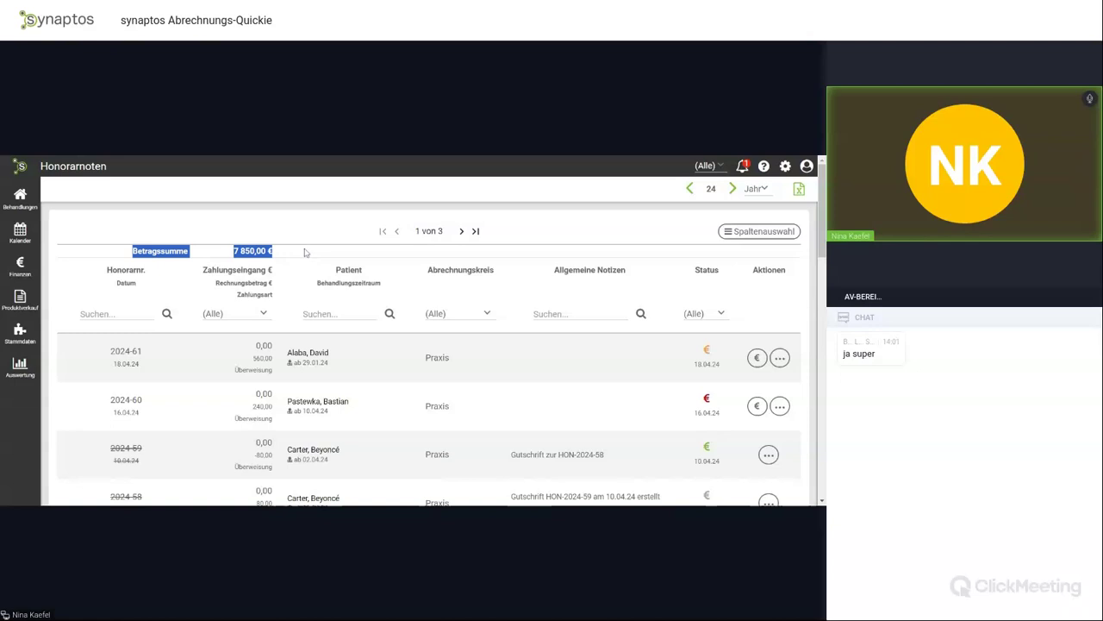
left_click(307, 242)
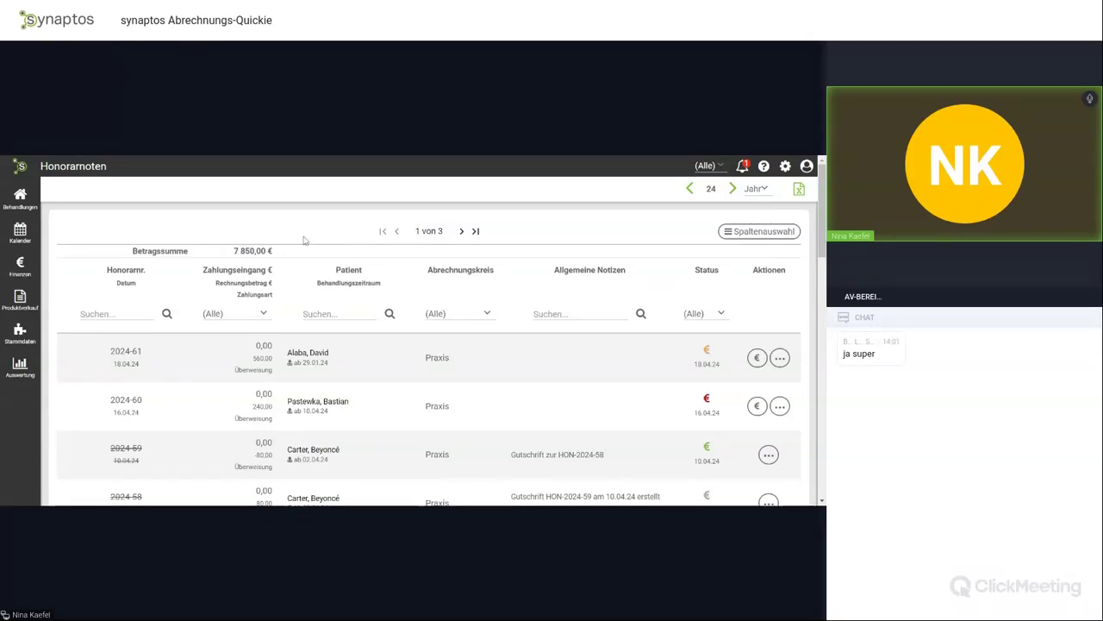